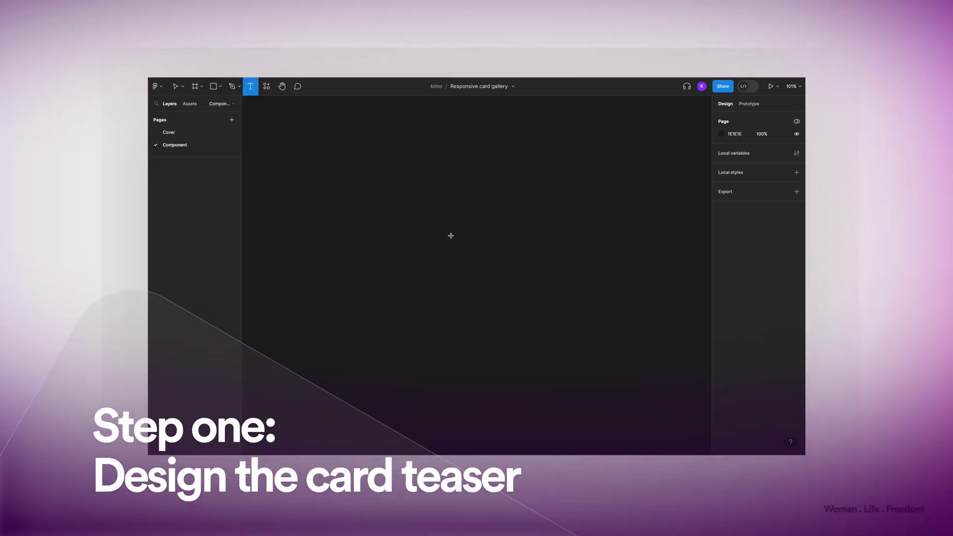
# Add three stacked text layers reading Caption, Headline and Subline.
pyautogui.write('Caption')
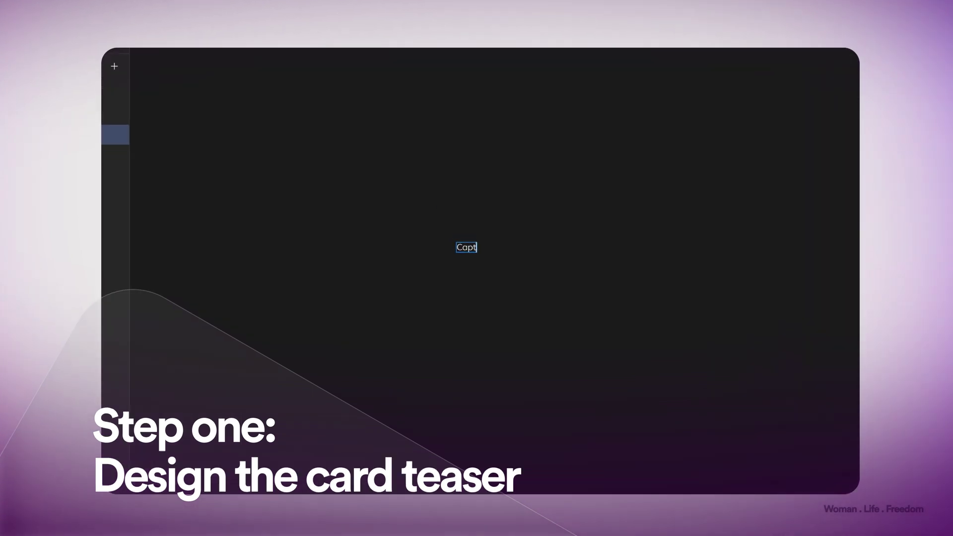
pyautogui.press('Escape')
pyautogui.press('t')
pyautogui.click(451, 254)
pyautogui.write('Headline')
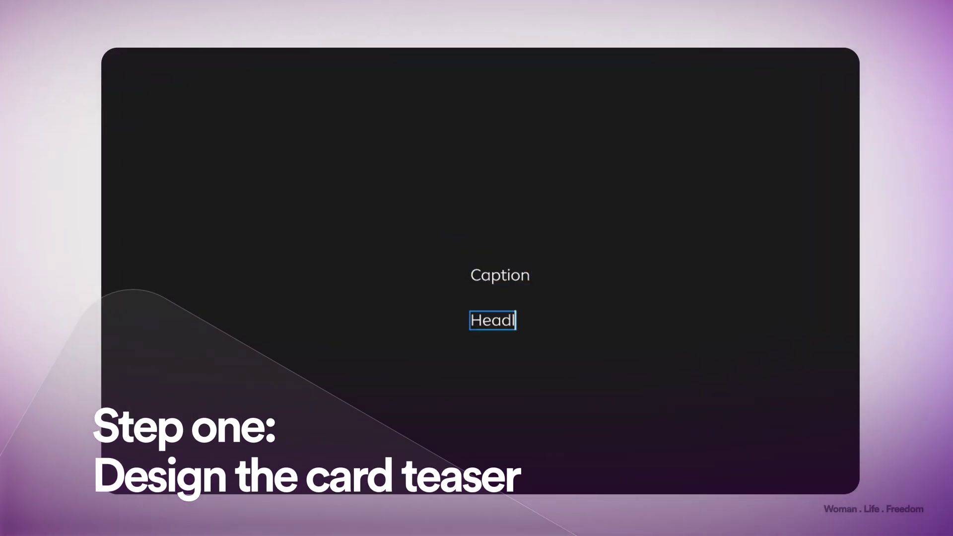
pyautogui.press('Escape')
pyautogui.press('t')
pyautogui.click(472, 391)
pyautogui.write('Subline')
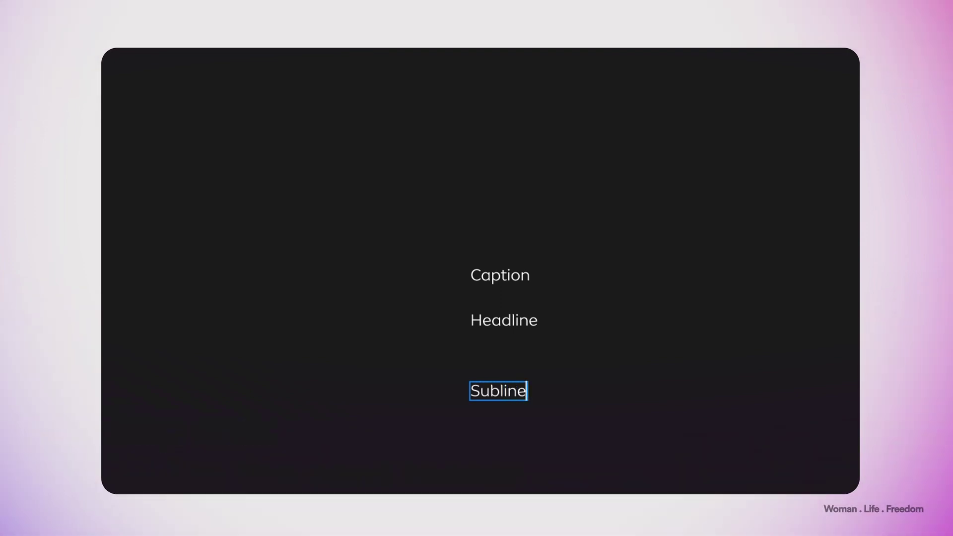
pyautogui.press('Escape')
# Set Caption to SemiBold with a 150% line height.
pyautogui.click(500, 276)
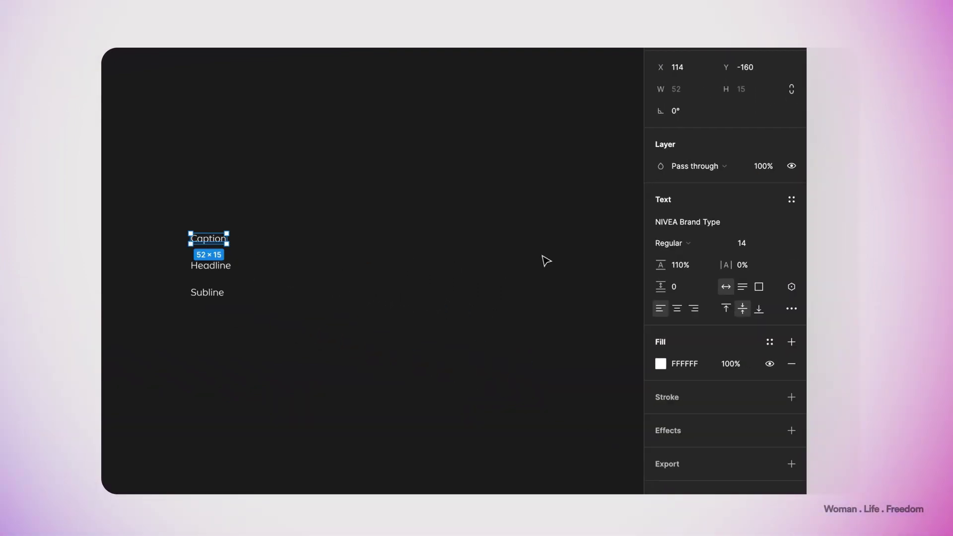
pyautogui.click(684, 266)
pyautogui.write('150')
pyautogui.press('Return')
pyautogui.click(692, 248)
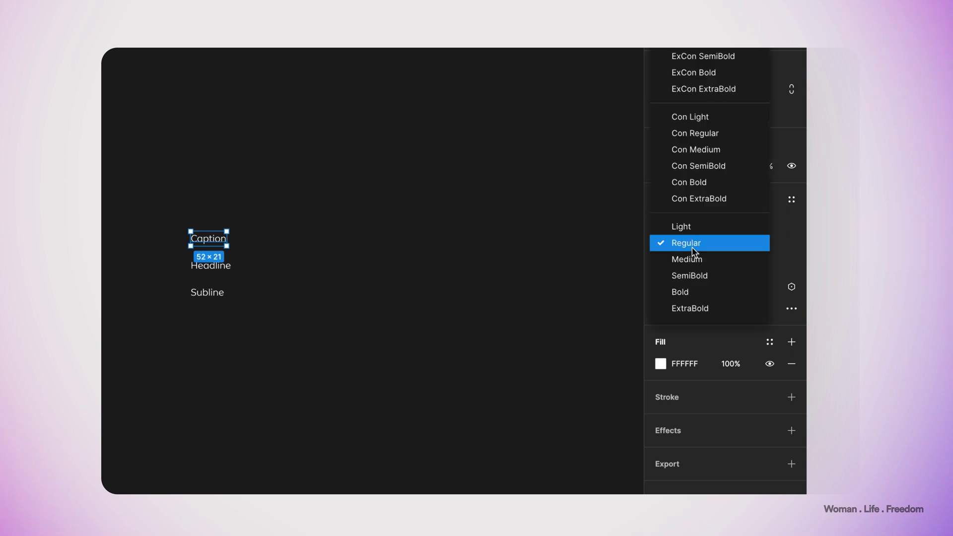
pyautogui.click(691, 274)
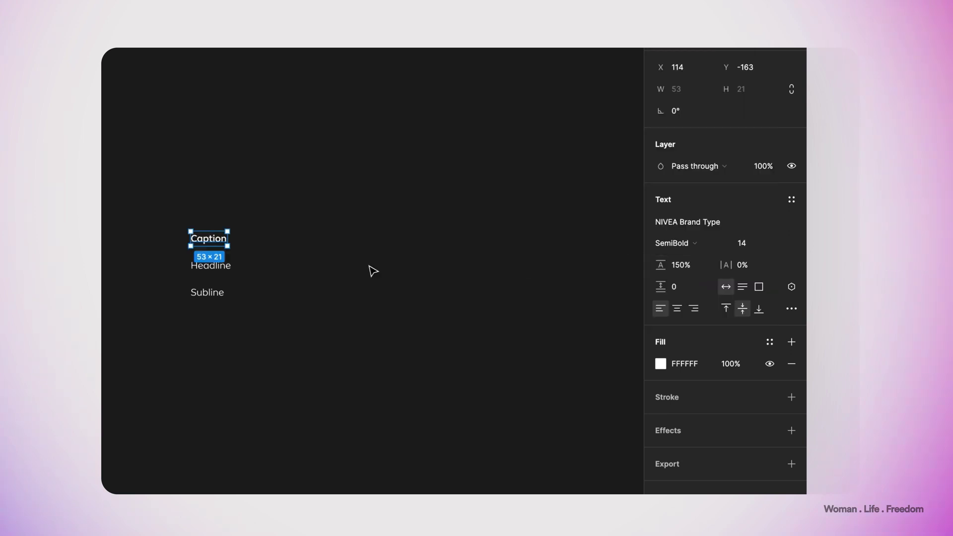
# Make Headline Bold at font size 32.
pyautogui.press('Tab')
pyautogui.click(694, 242)
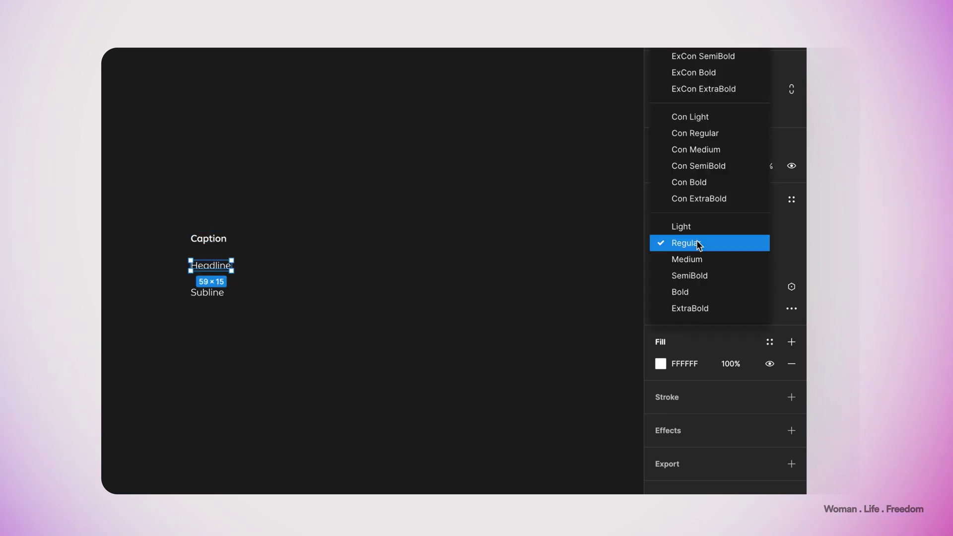
pyautogui.click(694, 292)
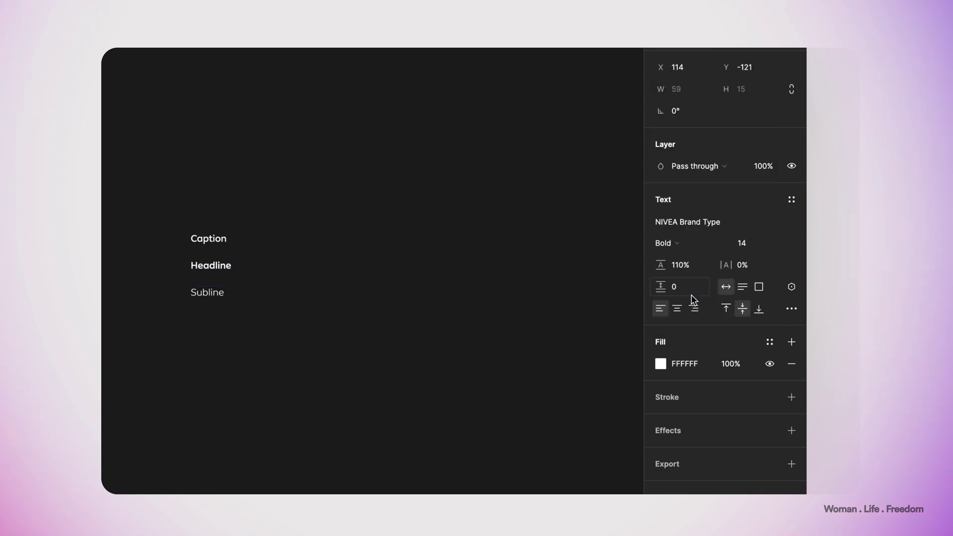
pyautogui.click(749, 248)
pyautogui.write('32')
pyautogui.press('Return')
# Give Subline size 16 with 130% line height, then wrap all three texts in auto layout.
pyautogui.press('Tab')
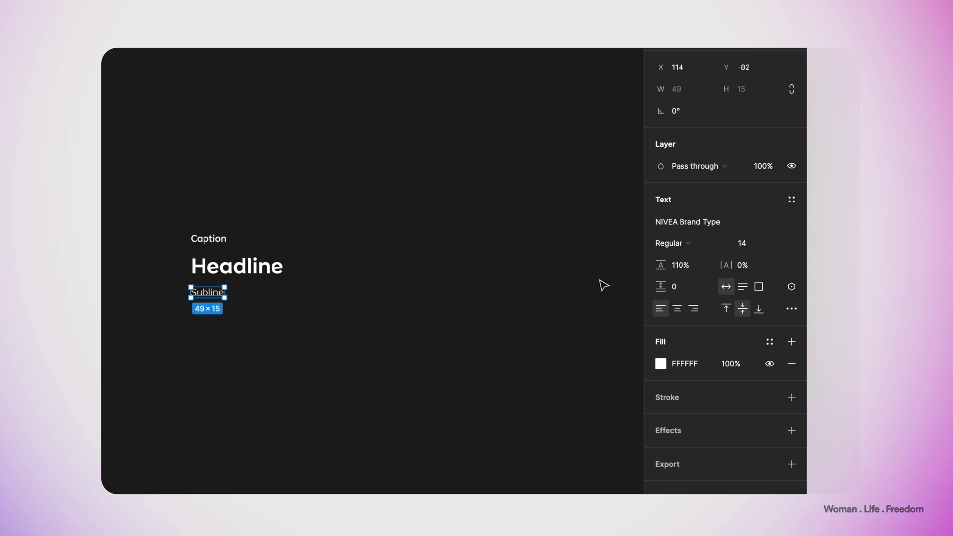
pyautogui.click(750, 245)
pyautogui.write('16')
pyautogui.click(683, 267)
pyautogui.write('130')
pyautogui.click(159, 209)
pyautogui.moveTo(159, 208); pyautogui.dragTo(313, 343)
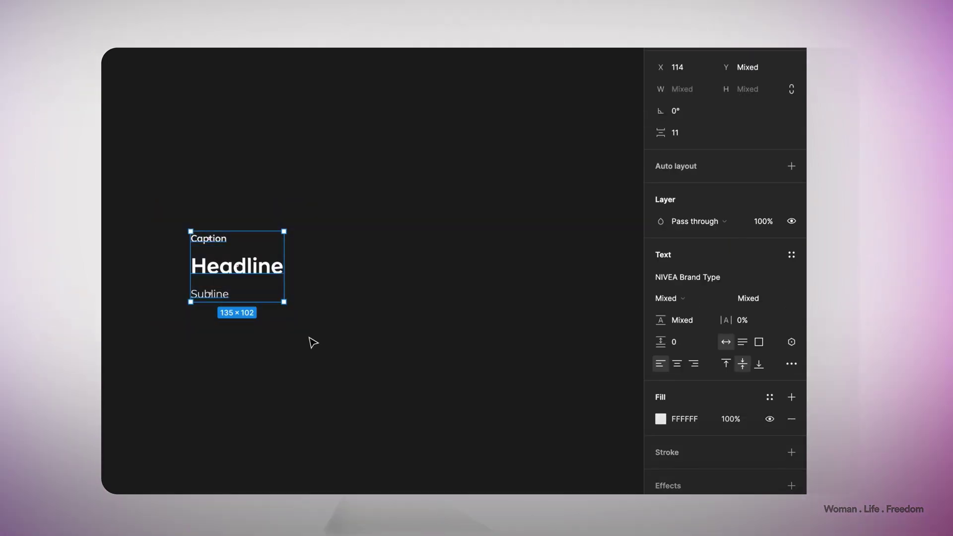
pyautogui.hotkey('shift', 'a')
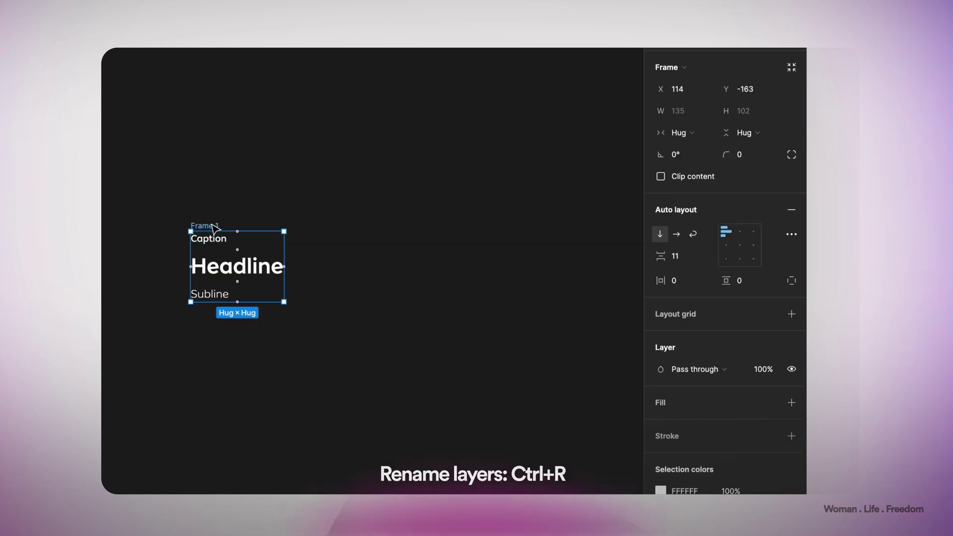
# Rename the new auto-layout frame to Info.
pyautogui.hotkey('ctrl', 'r')
pyautogui.press('BackSpace')
pyautogui.write('Info')
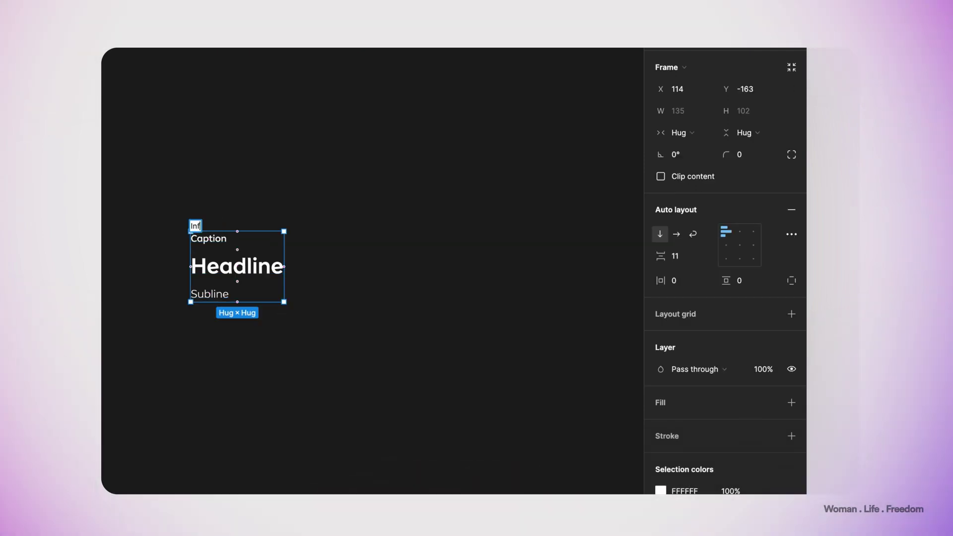
pyautogui.click(298, 191)
pyautogui.click(264, 240)
# Widen Info to 304 and make its texts fill the container width.
pyautogui.moveTo(287, 255); pyautogui.dragTo(400, 259)
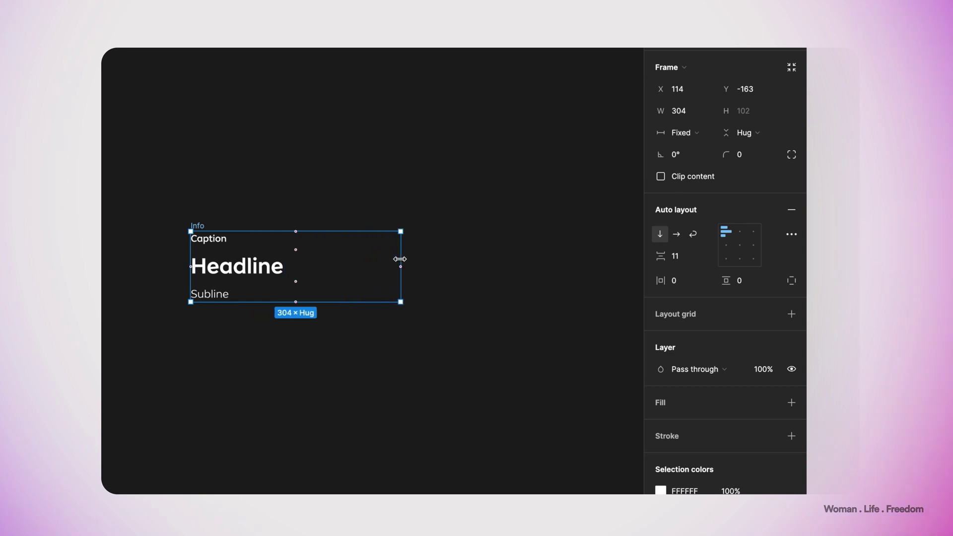
pyautogui.press('Return')
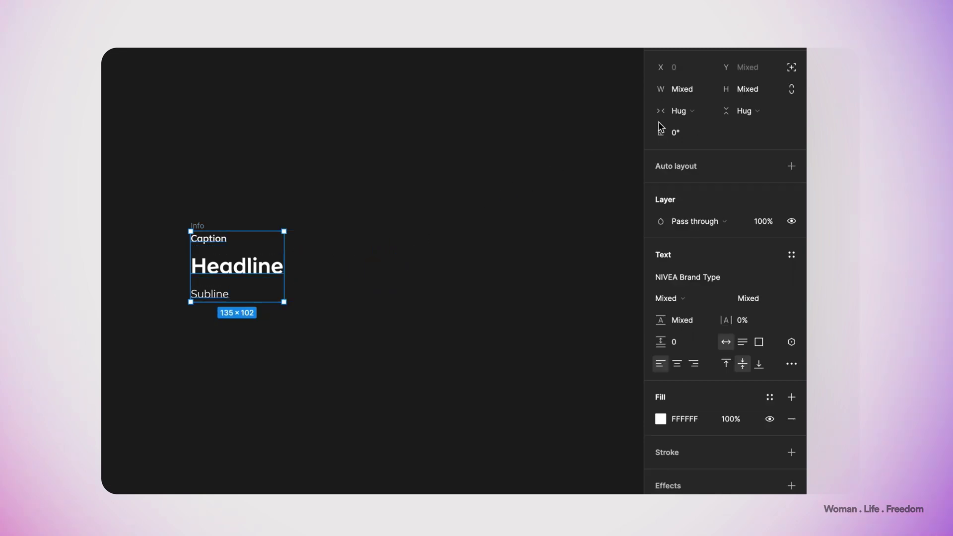
pyautogui.click(681, 111)
pyautogui.click(675, 154)
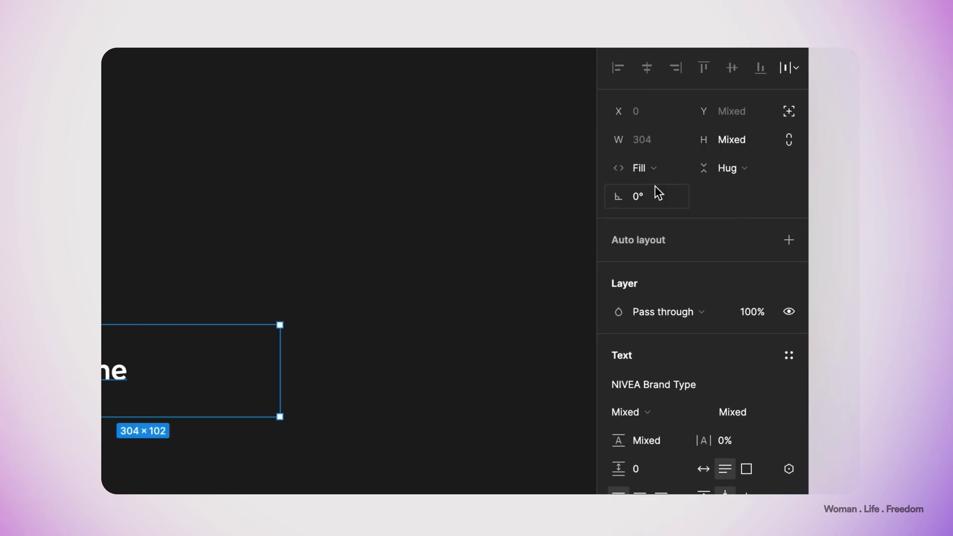
pyautogui.click(470, 340)
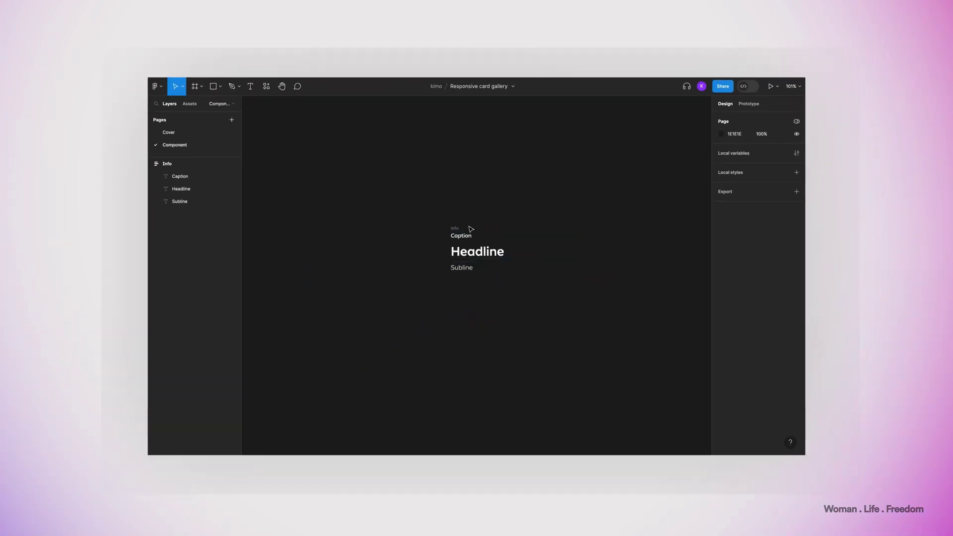
# Give the Info frame a 16 gap and 16 horizontal and vertical padding.
pyautogui.click(457, 228)
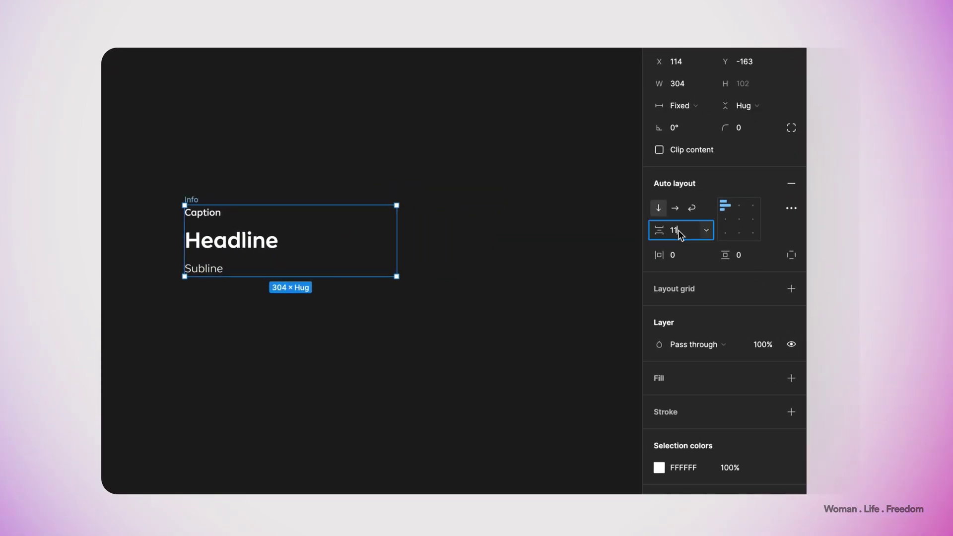
pyautogui.click(730, 246)
pyautogui.write('16')
pyautogui.press('Return')
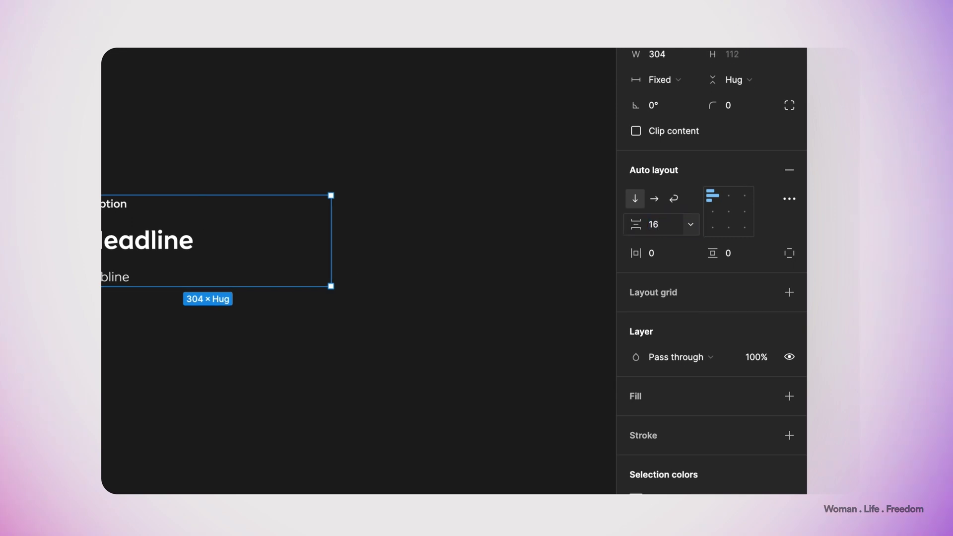
pyautogui.click(663, 262)
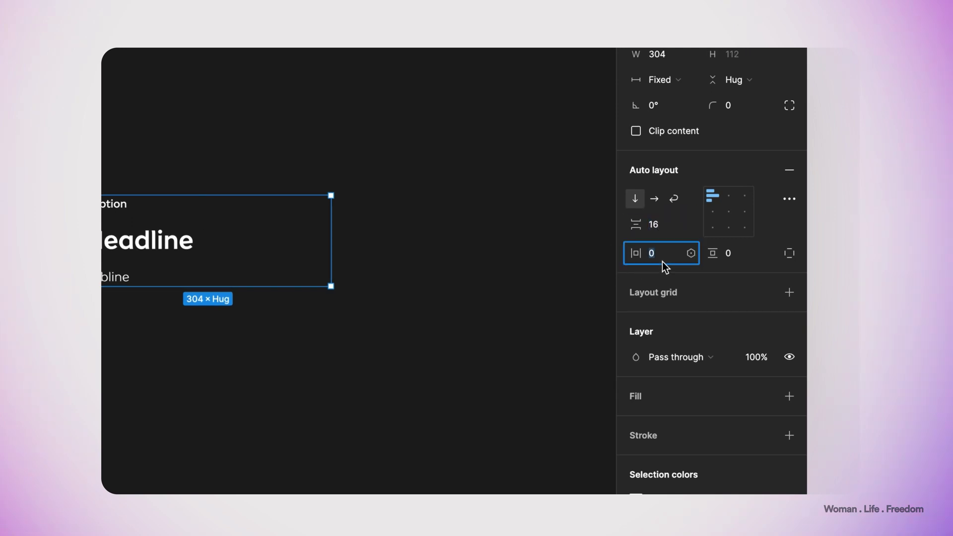
pyautogui.click(743, 255)
pyautogui.write('16')
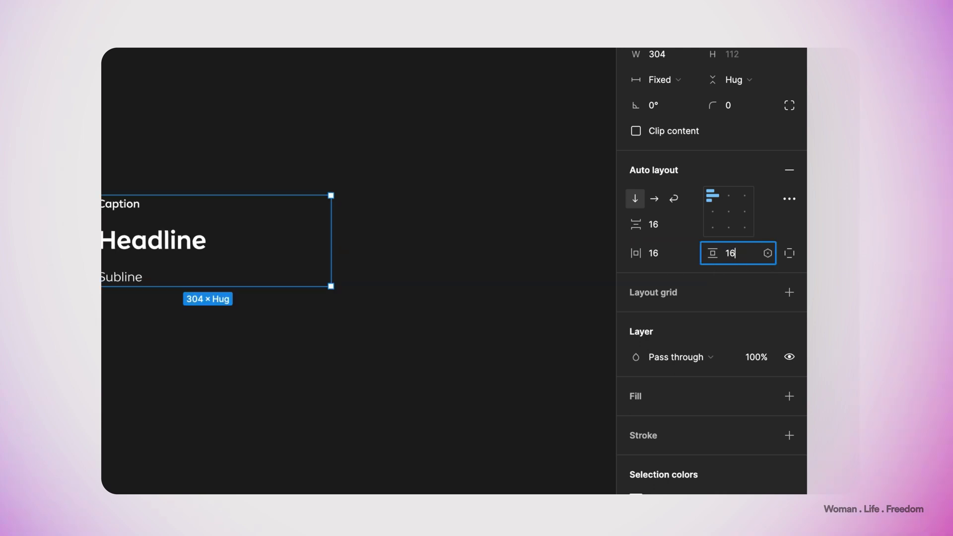
pyautogui.press('Return')
pyautogui.press('Escape')
pyautogui.hotkey('shift', 'i')
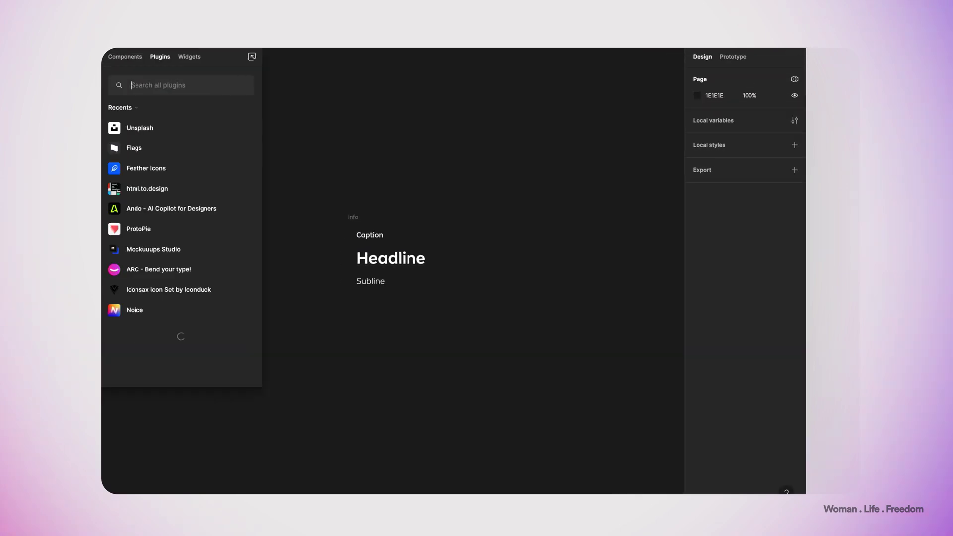
# Insert an Unsplash salad bowl photo and wrap it with Info in vertical auto layout.
pyautogui.write('unspla')
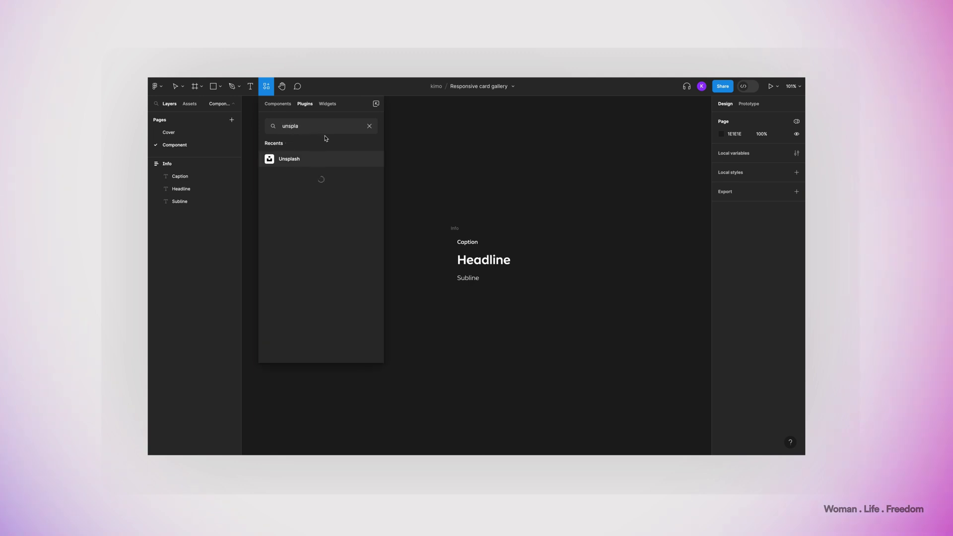
pyautogui.click(372, 160)
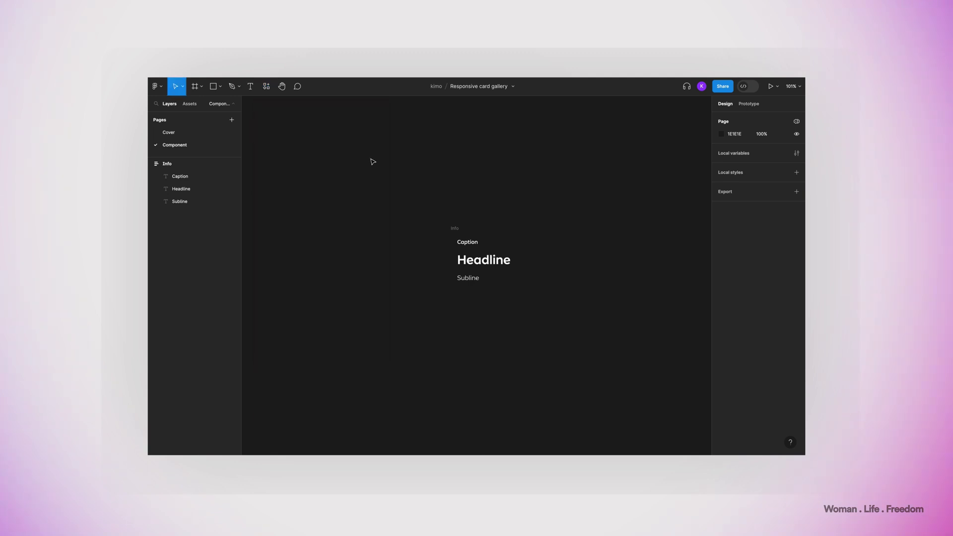
pyautogui.click(614, 217)
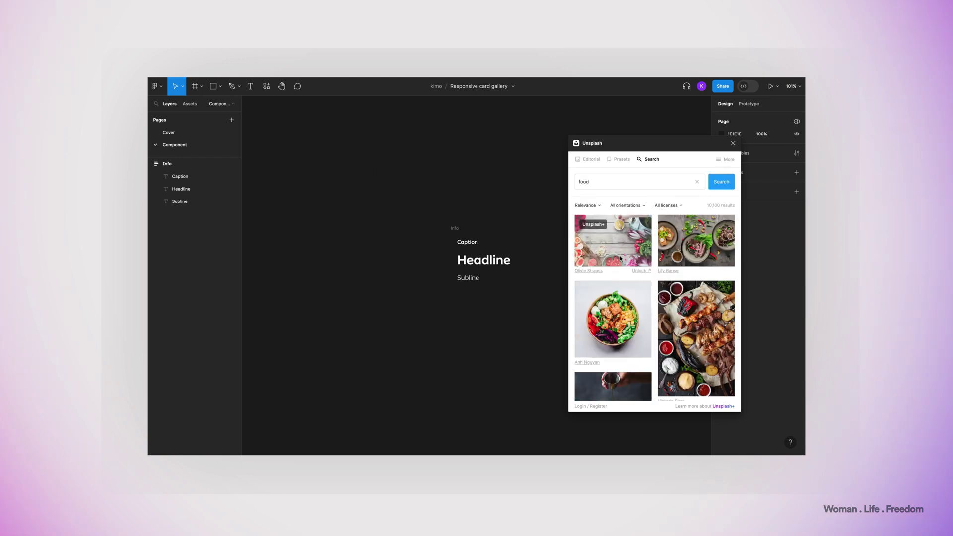
pyautogui.click(614, 319)
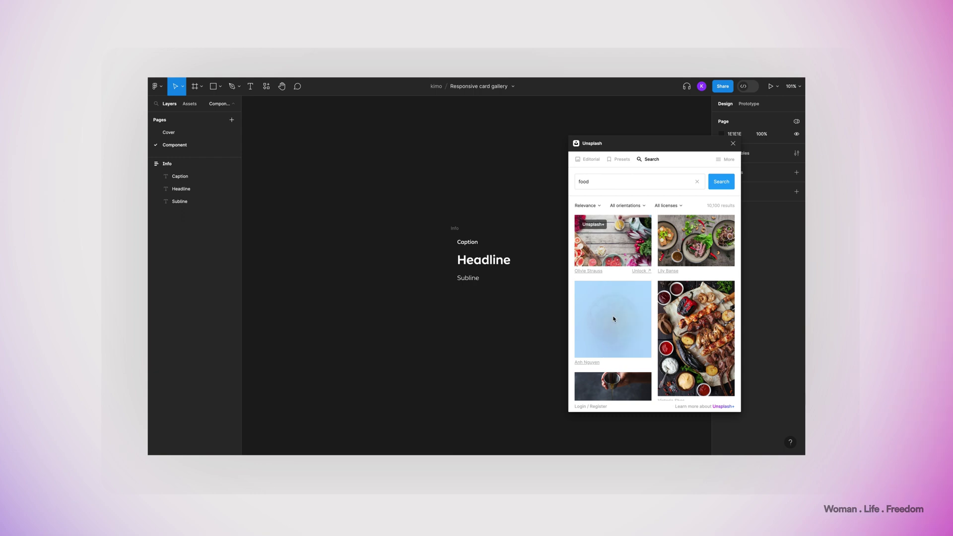
pyautogui.scroll(-5, 485, 261)
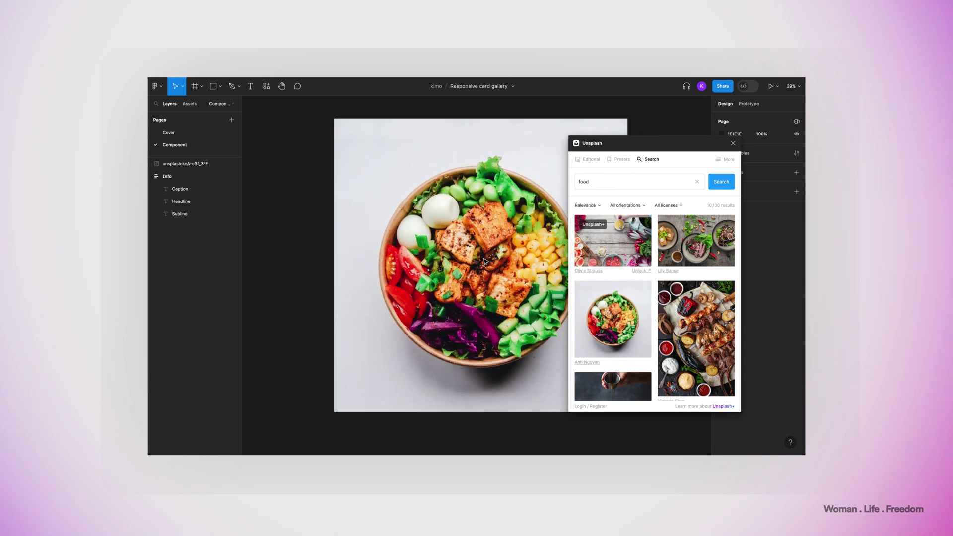
pyautogui.moveTo(517, 178); pyautogui.dragTo(476, 190)
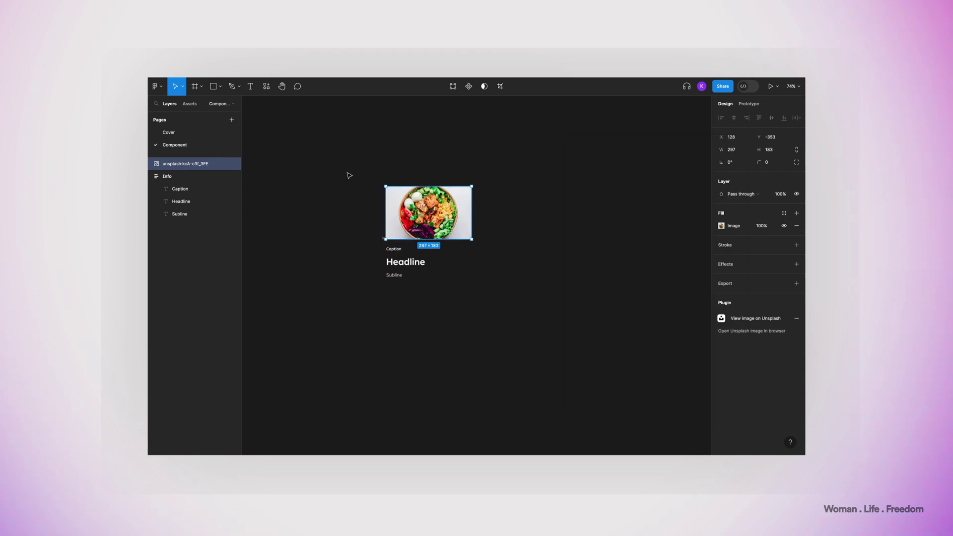
pyautogui.moveTo(348, 175); pyautogui.dragTo(519, 304)
pyautogui.hotkey('shift', 'a')
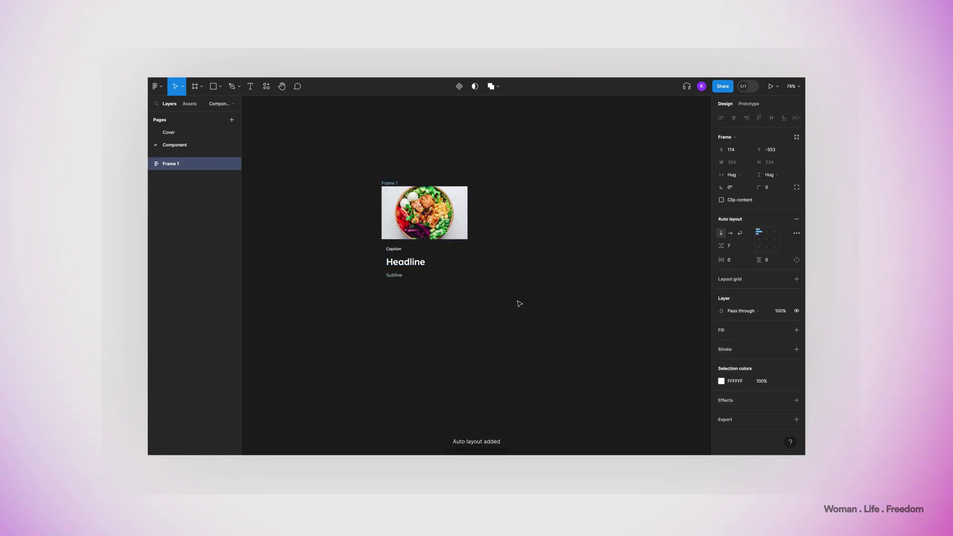
# Make the food image fill the frame's width.
pyautogui.hotkey('shift', '2')
pyautogui.click(427, 213)
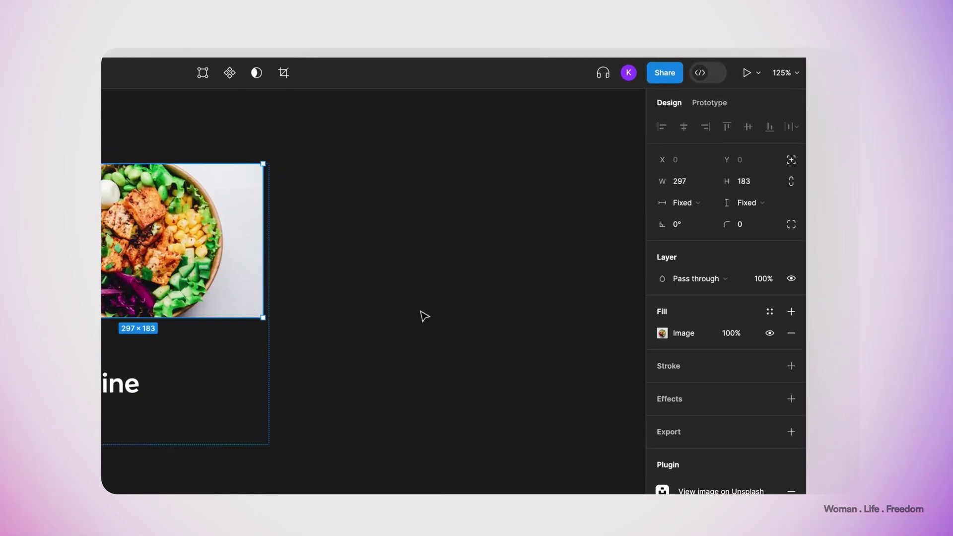
pyautogui.click(695, 203)
pyautogui.click(705, 219)
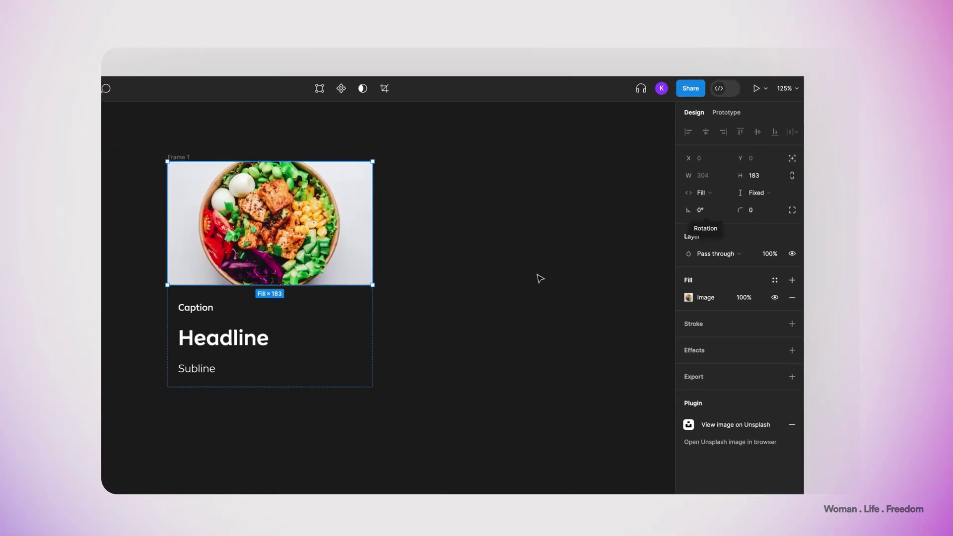
pyautogui.click(540, 279)
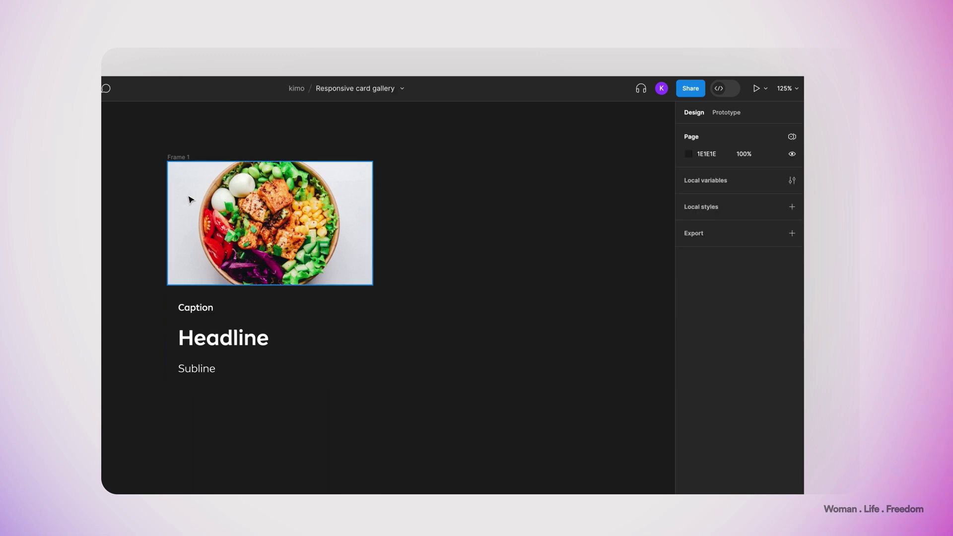
# Rename Frame 1 to Card with 24 corner radius, clipped content and a white fill.
pyautogui.click(171, 156)
pyautogui.write('card')
pyautogui.press('Return')
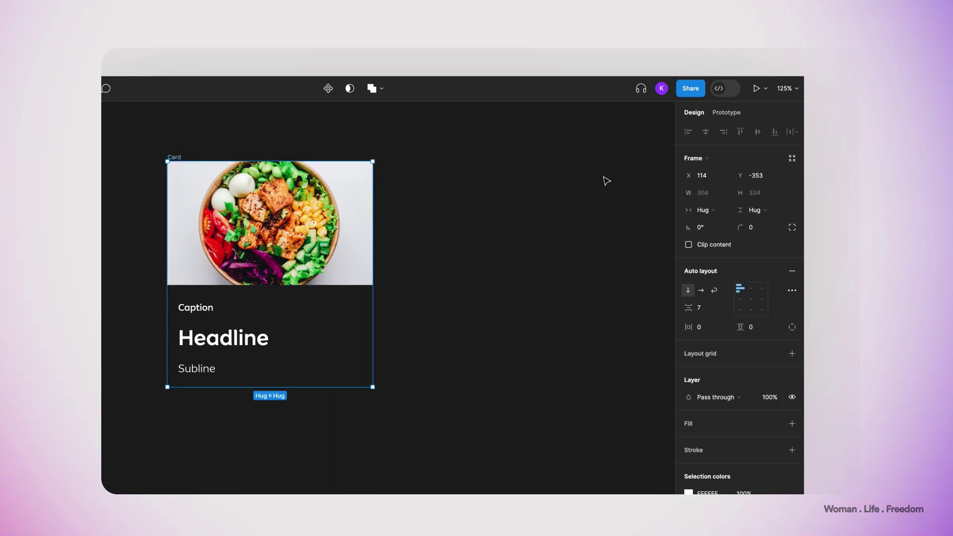
pyautogui.click(749, 226)
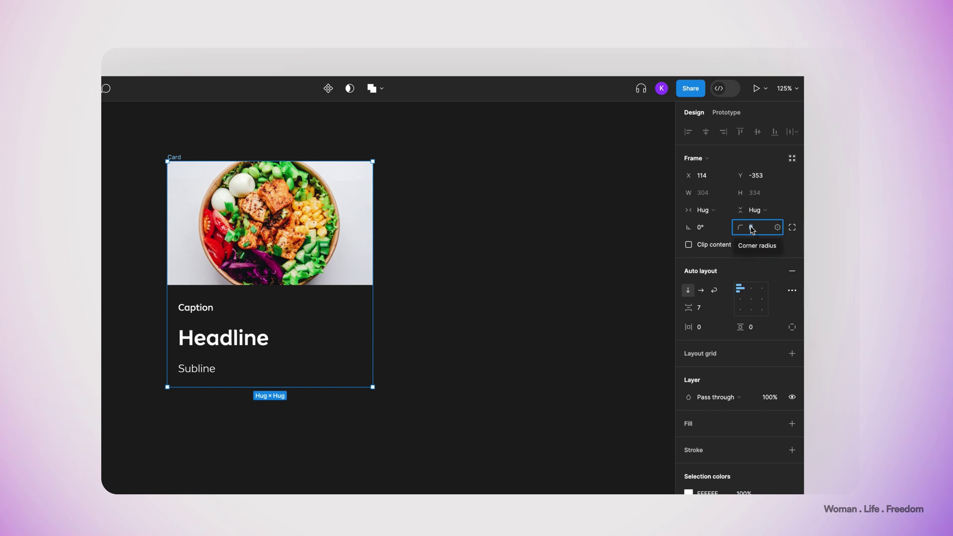
pyautogui.write('24')
pyautogui.press('Return')
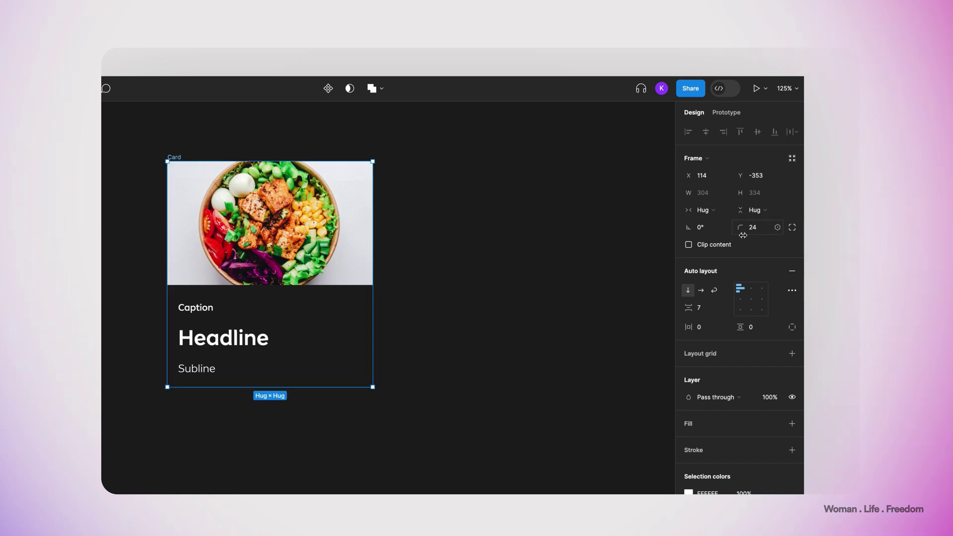
pyautogui.click(689, 244)
pyautogui.click(792, 424)
pyautogui.press('Escape')
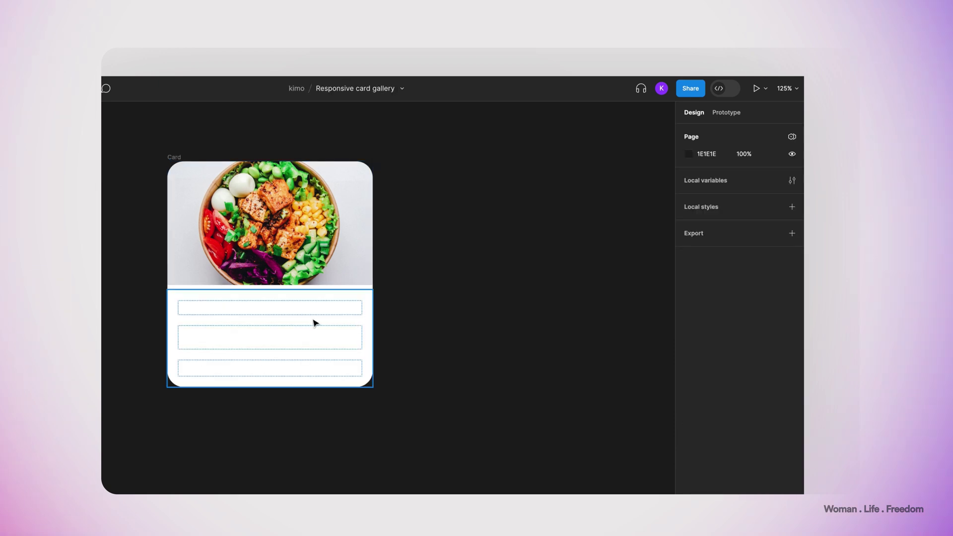
pyautogui.click(314, 323)
# Turn the card's three text layers black (000000).
pyautogui.press('Return')
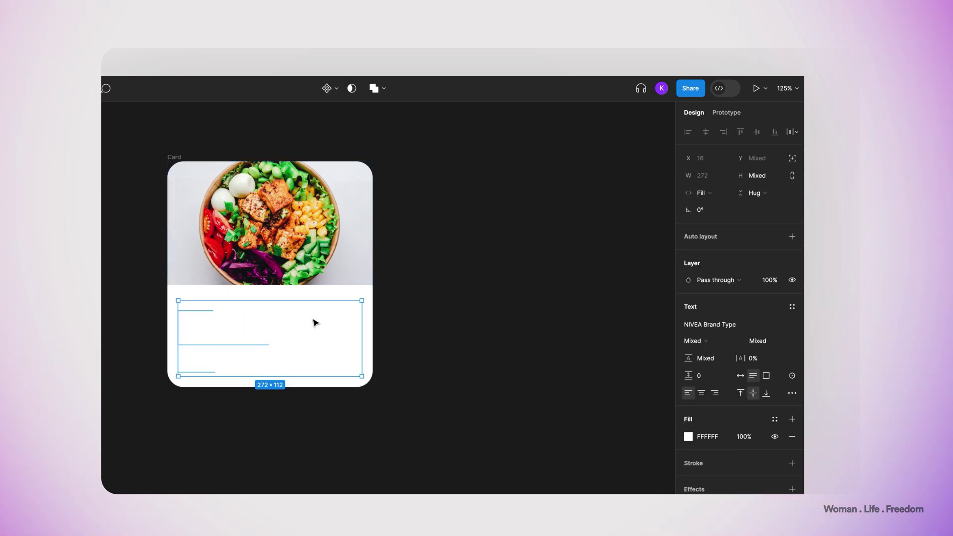
pyautogui.click(689, 437)
pyautogui.click(548, 455)
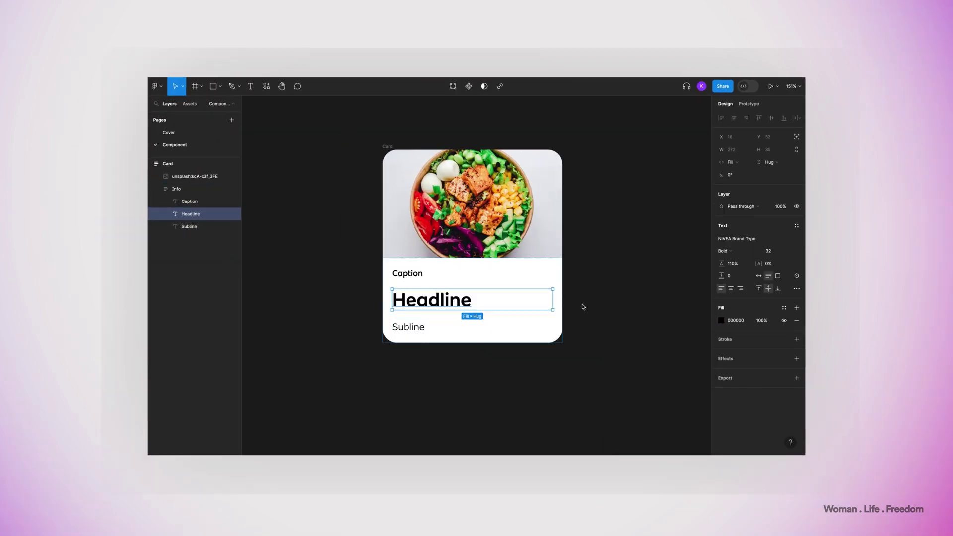
# Enable ellipsis truncation on the texts with a maximum of 2 lines.
pyautogui.click(796, 289)
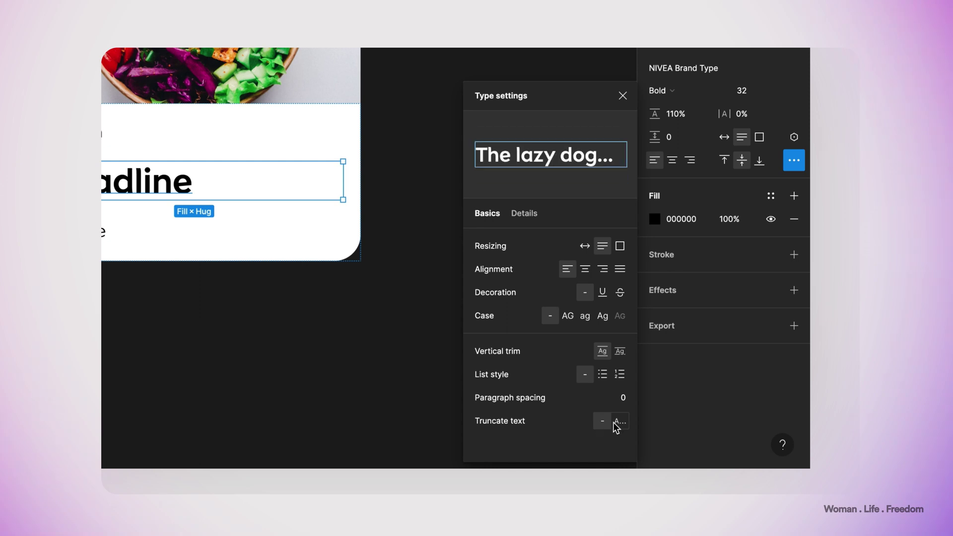
pyautogui.click(617, 422)
pyautogui.click(623, 444)
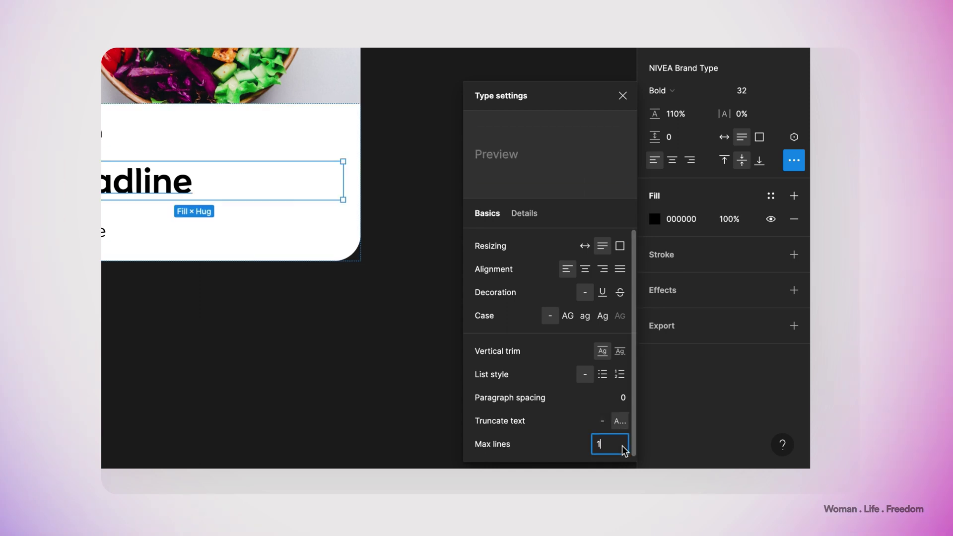
pyautogui.write('2')
pyautogui.press('Return')
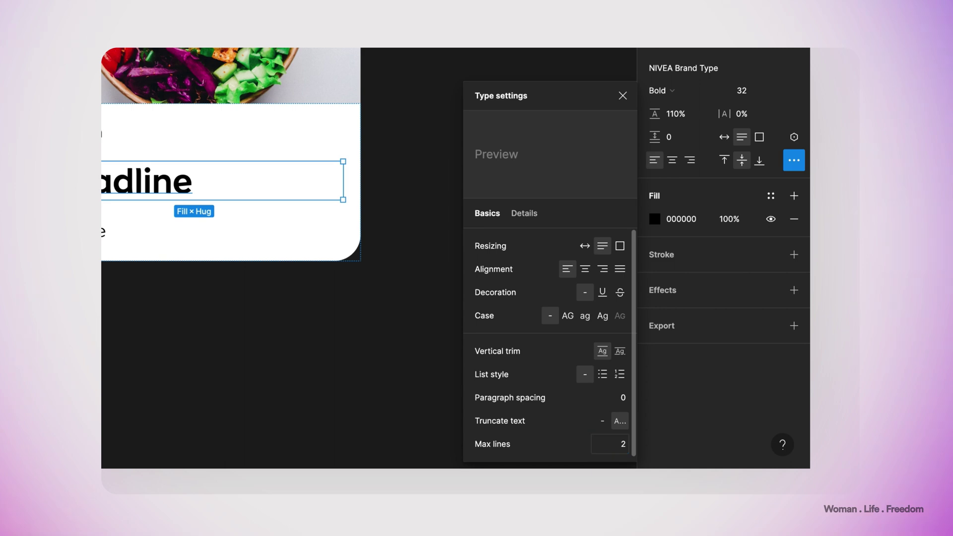
pyautogui.click(623, 95)
# Paste long repeated text into the Headline to test the two-line truncation.
pyautogui.press('Escape')
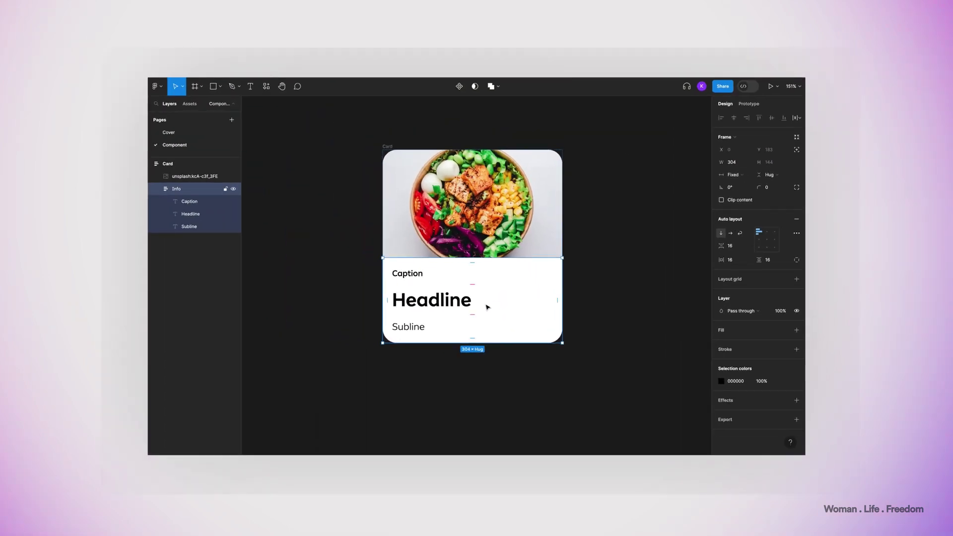
pyautogui.click(451, 308)
pyautogui.doubleClick(449, 306)
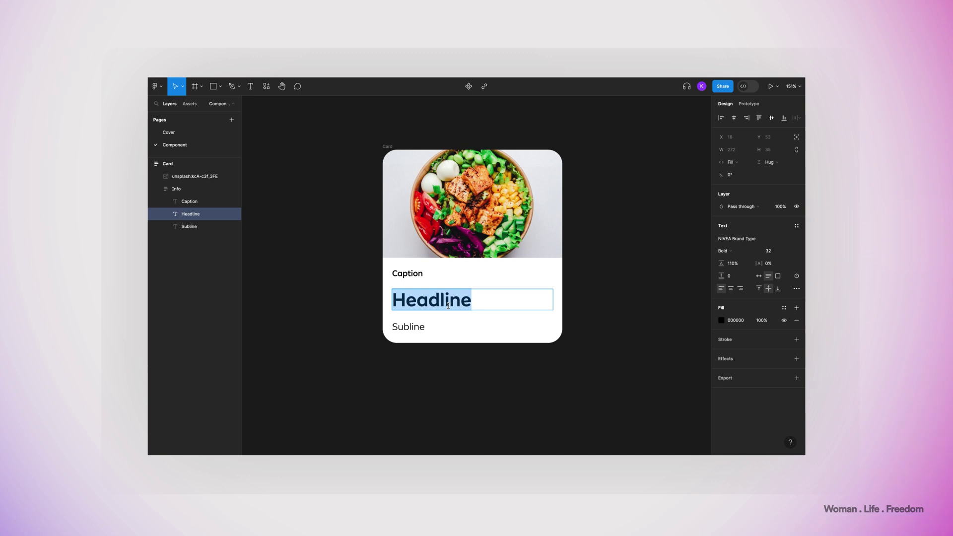
pyautogui.hotkey('ctrl', 'v')
pyautogui.hotkey('ctrl', 'v')
pyautogui.hotkey('ctrl', 'v')
pyautogui.hotkey('ctrl', 'v')
pyautogui.hotkey('ctrl', 'v')
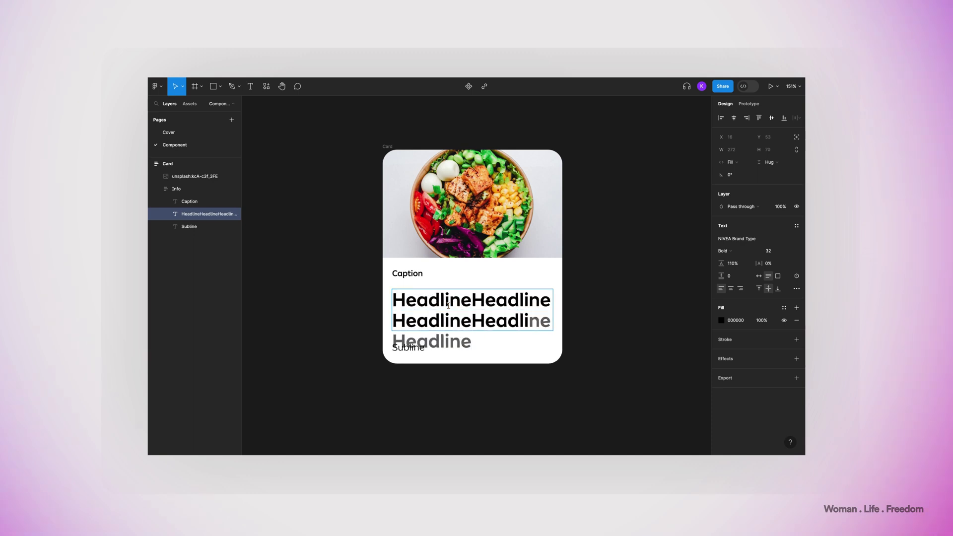
pyautogui.press('Escape')
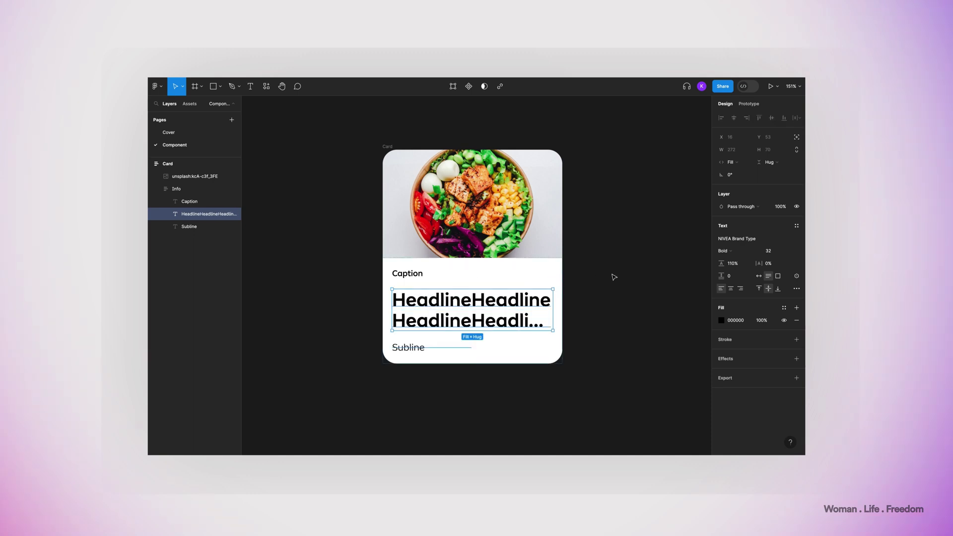
pyautogui.click(608, 317)
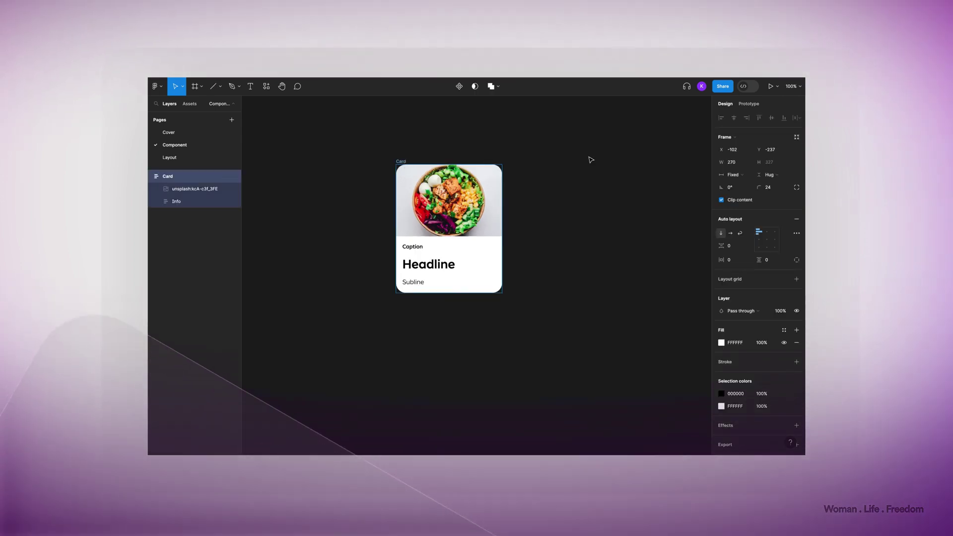
pyautogui.click(747, 163)
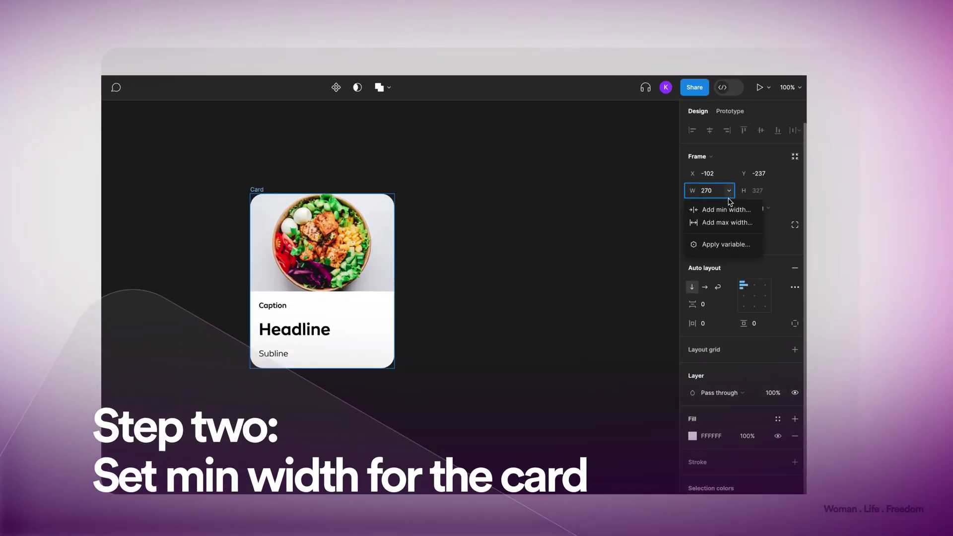
# Add a Card min width bound to a new card-min-width variable set to 270.
pyautogui.click(745, 175)
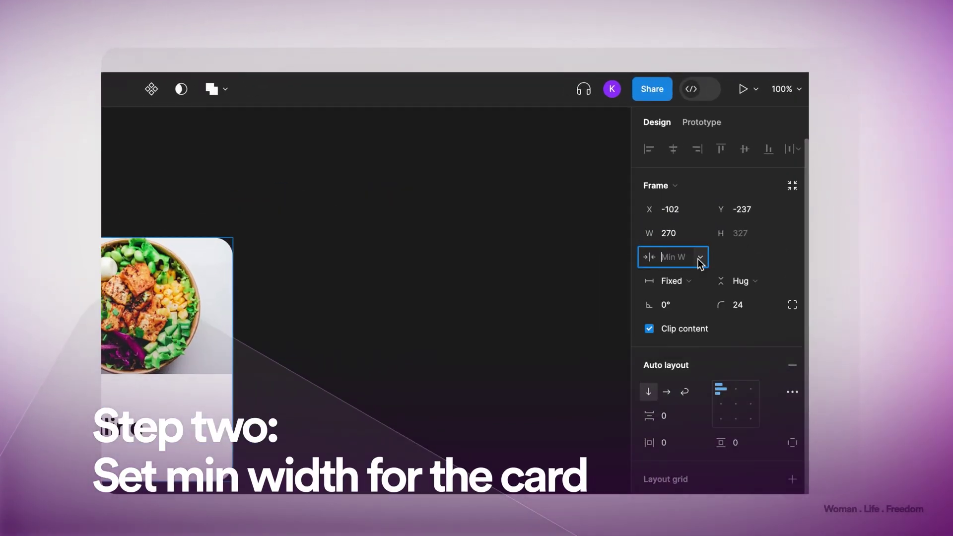
pyautogui.click(700, 258)
pyautogui.click(688, 330)
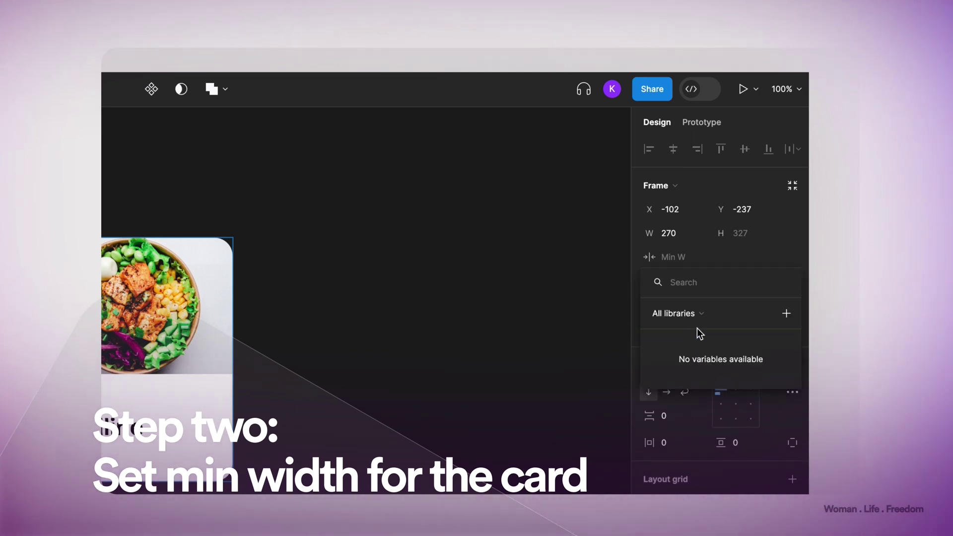
pyautogui.click(787, 313)
pyautogui.write('card-min-width')
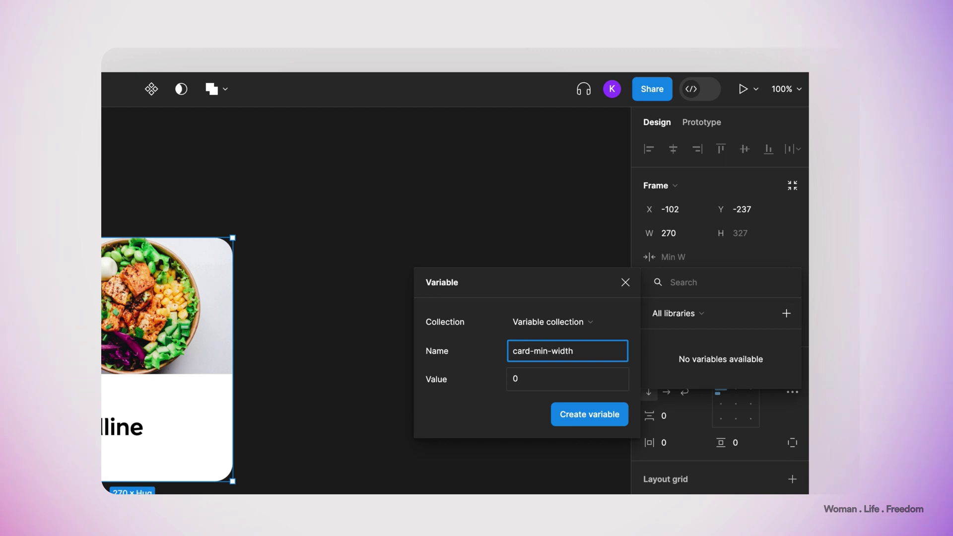
pyautogui.click(569, 384)
pyautogui.press('BackSpace')
pyautogui.write('27')
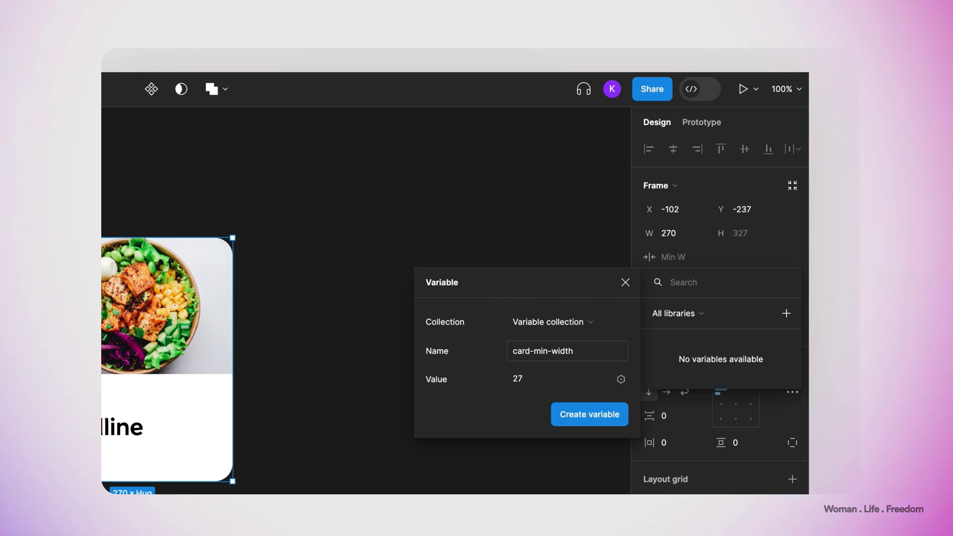
pyautogui.write('0')
pyautogui.click(601, 416)
pyautogui.click(485, 306)
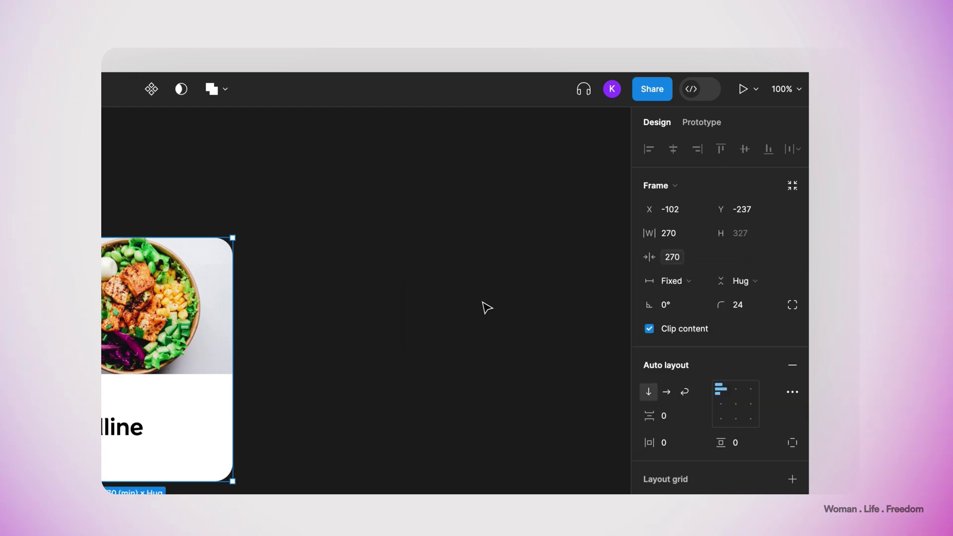
pyautogui.click(487, 307)
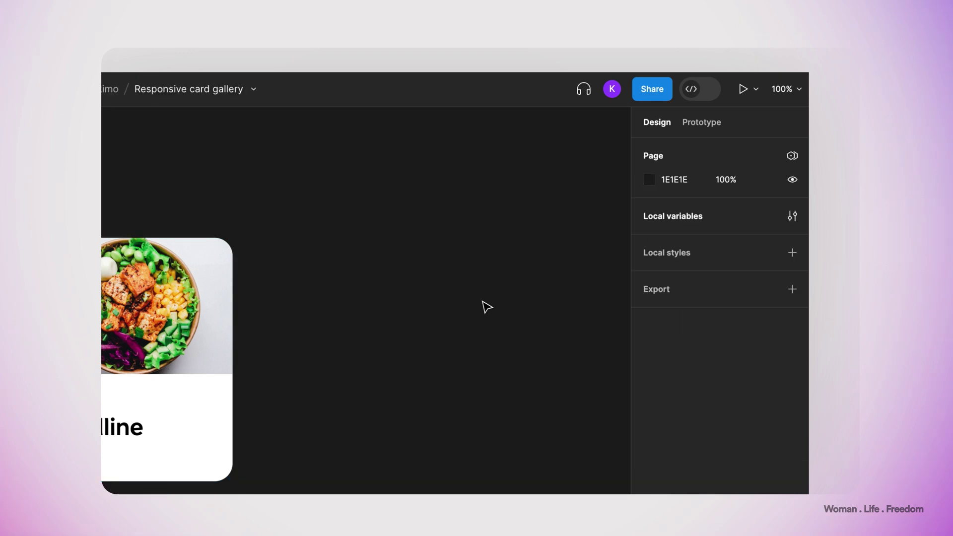
# Set up three variable modes named Mobile, Tablet and Desktop.
pyautogui.click(792, 216)
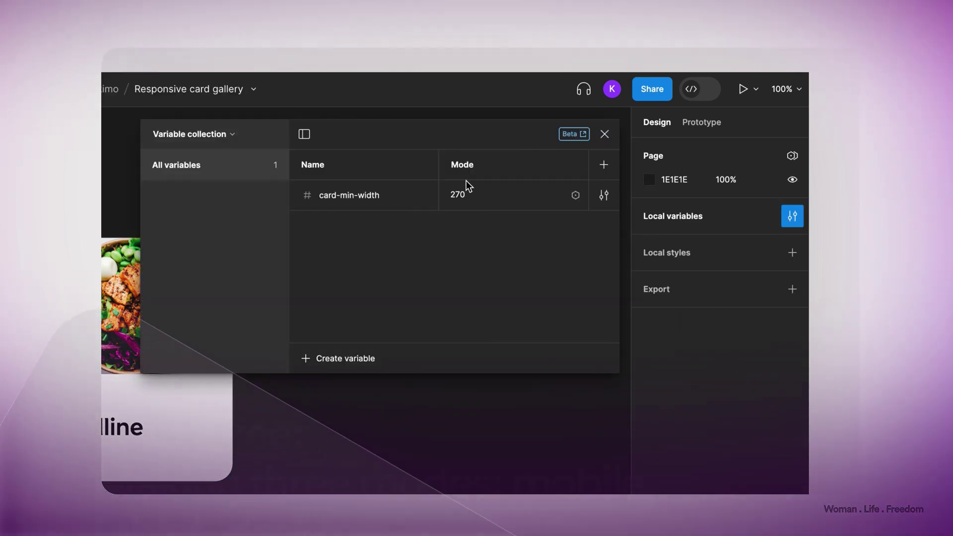
pyautogui.doubleClick(459, 166)
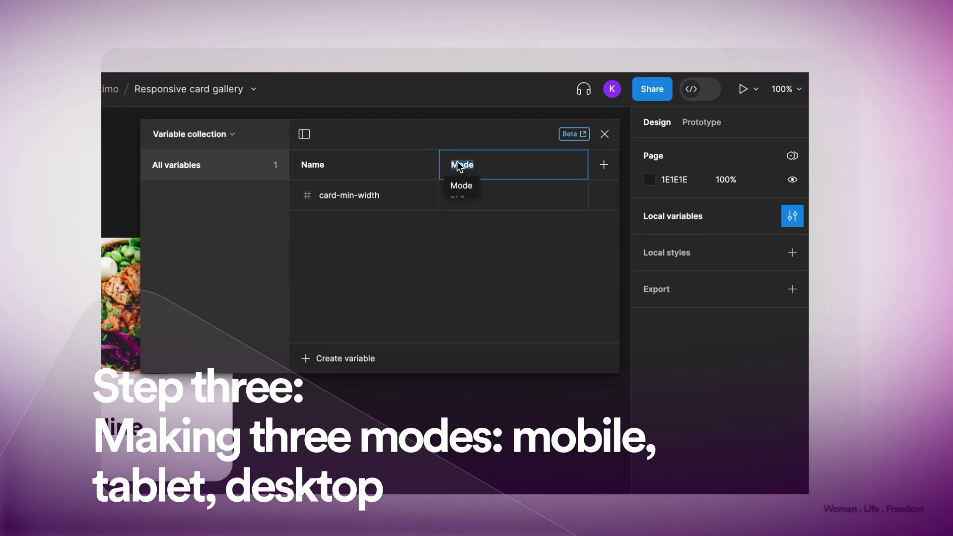
pyautogui.write('Mo')
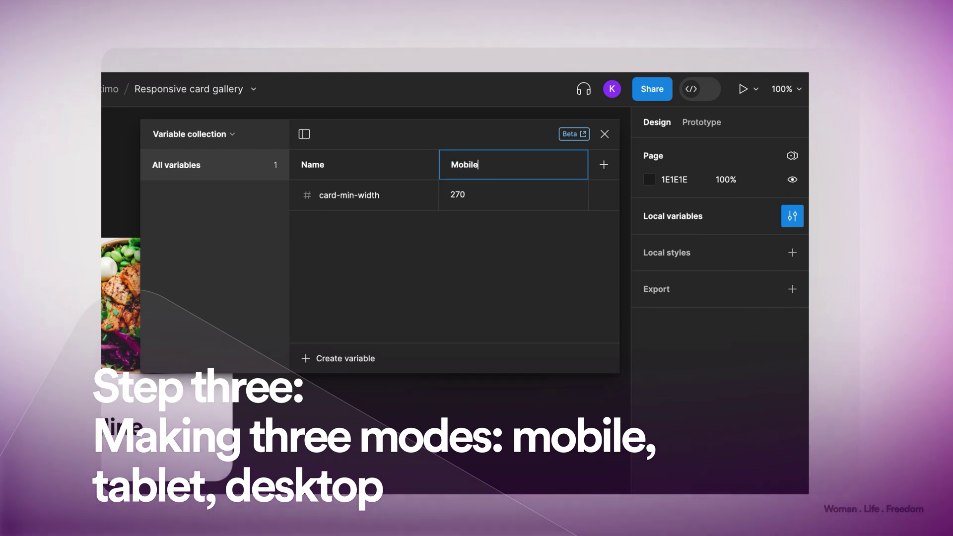
pyautogui.click(602, 166)
pyautogui.doubleClick(460, 166)
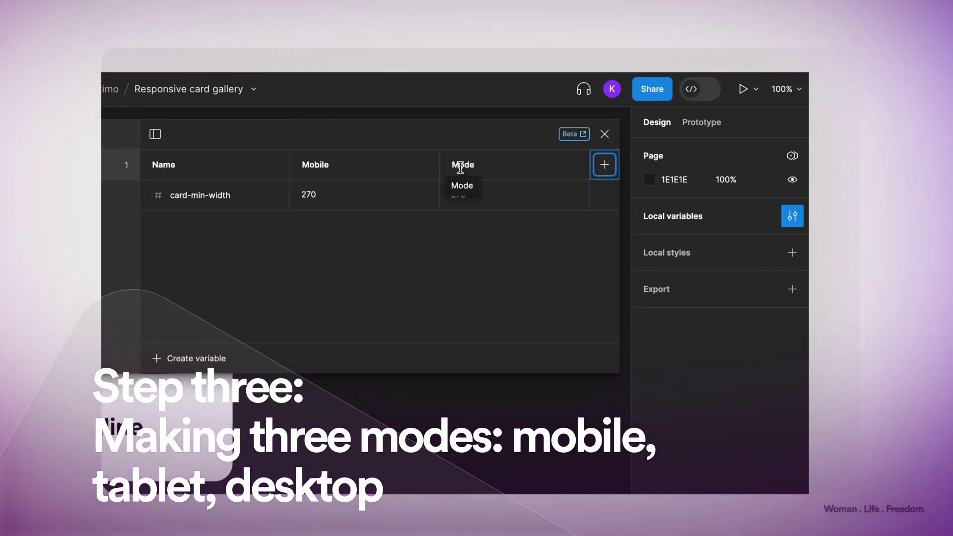
pyautogui.write('Tablet')
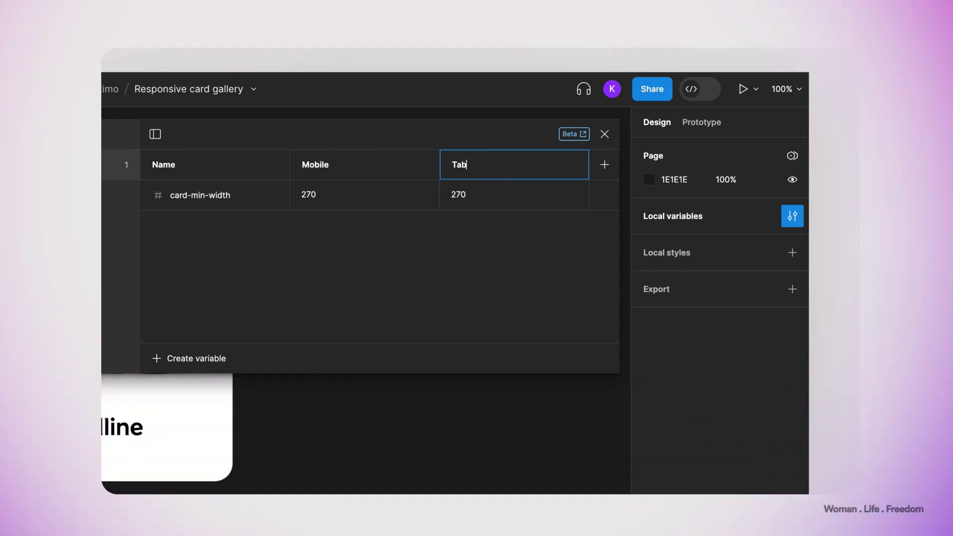
pyautogui.click(608, 166)
pyautogui.doubleClick(465, 167)
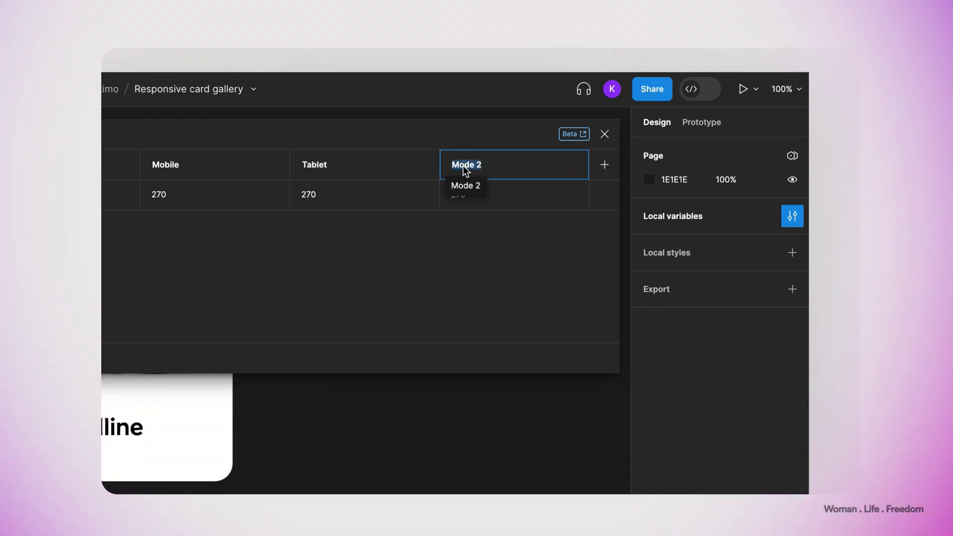
pyautogui.write('Deskto')
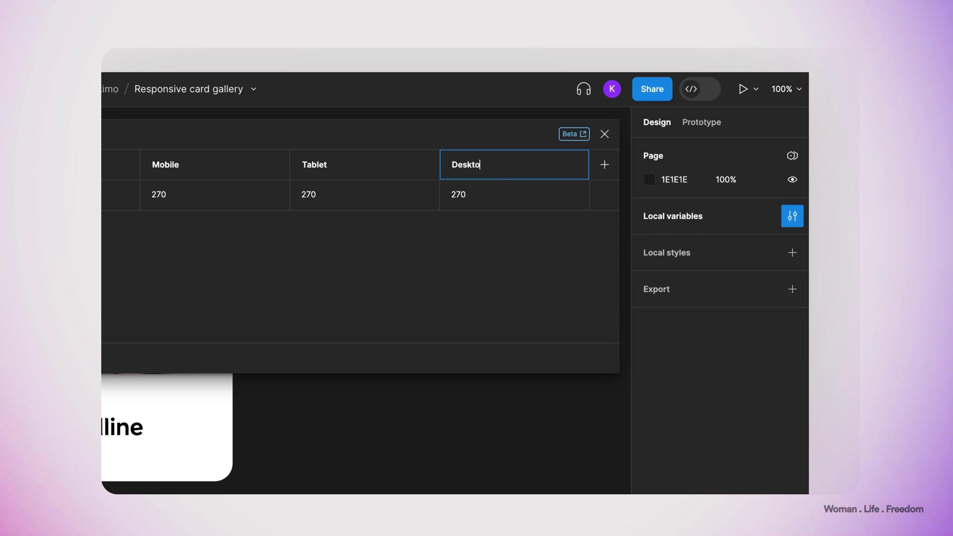
pyautogui.write('p')
pyautogui.click(420, 261)
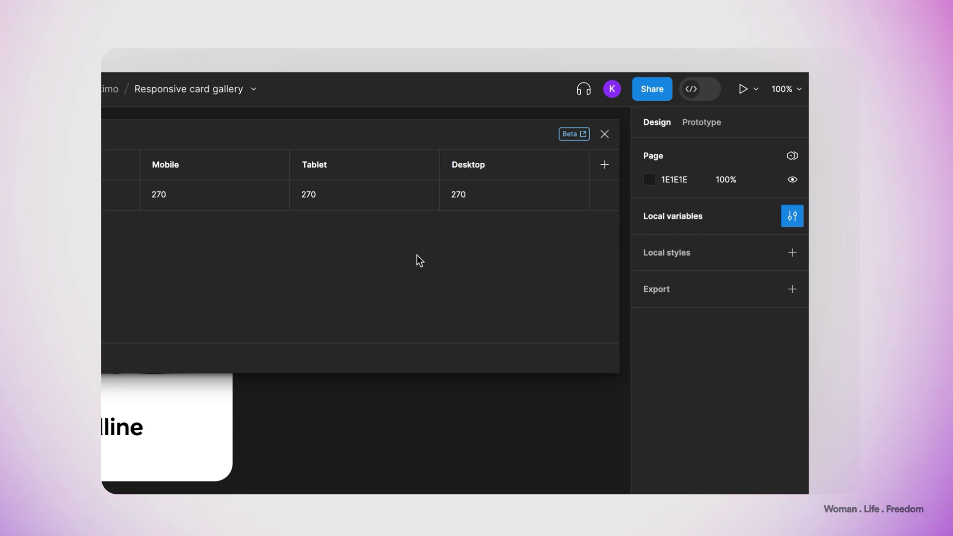
# Move card-min-width into a new variable group named Cards and close the variables view.
pyautogui.rightClick(105, 207)
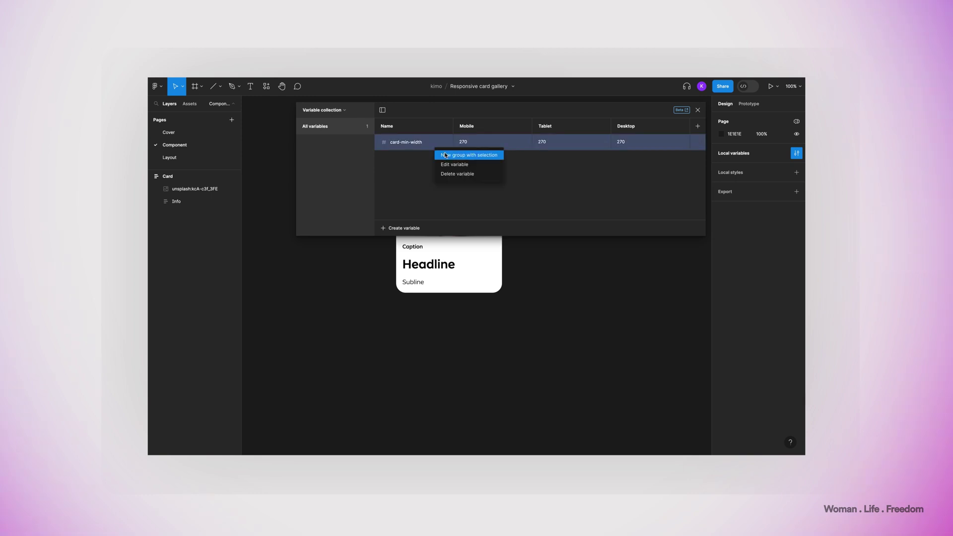
pyautogui.click(445, 155)
pyautogui.doubleClick(317, 147)
pyautogui.write('Car')
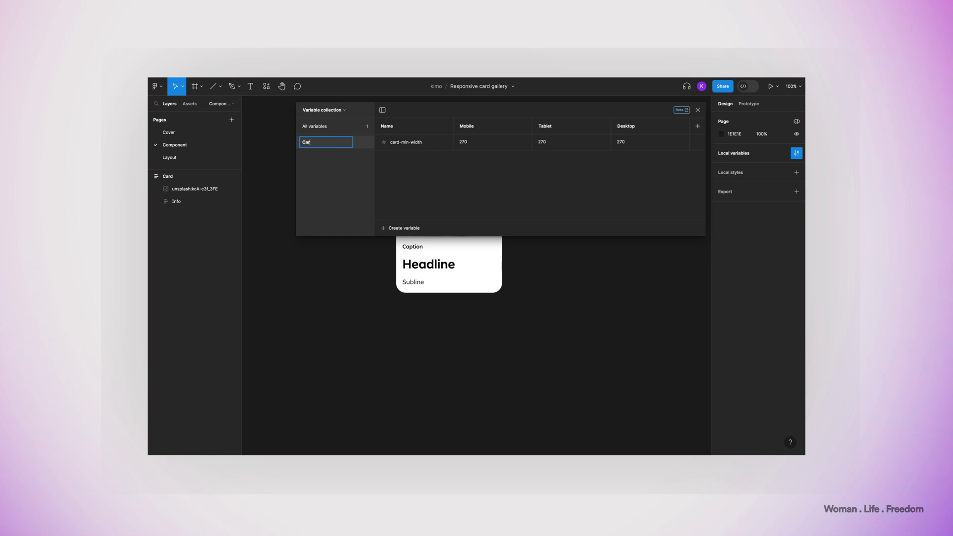
pyautogui.write('ds')
pyautogui.press('Return')
pyautogui.click(332, 128)
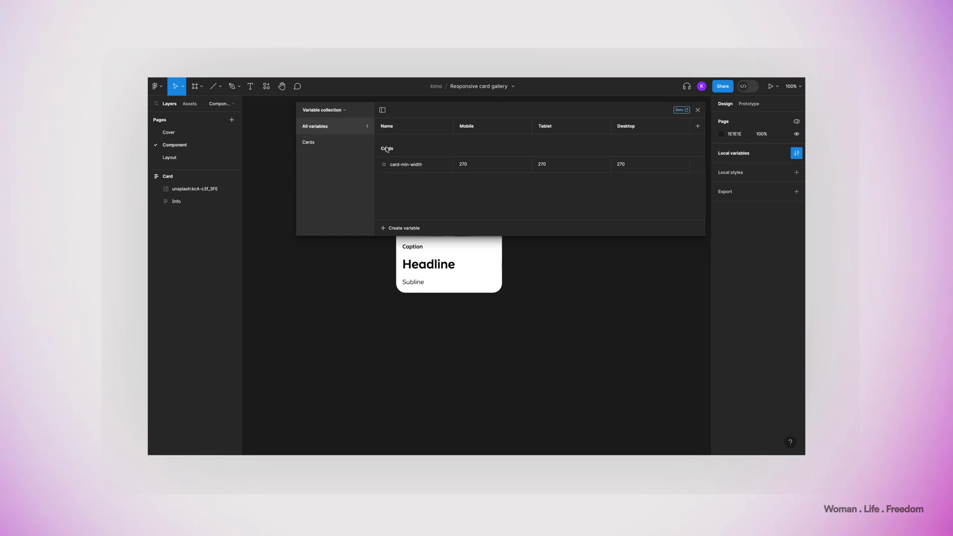
pyautogui.click(698, 110)
pyautogui.click(417, 188)
pyautogui.click(539, 93)
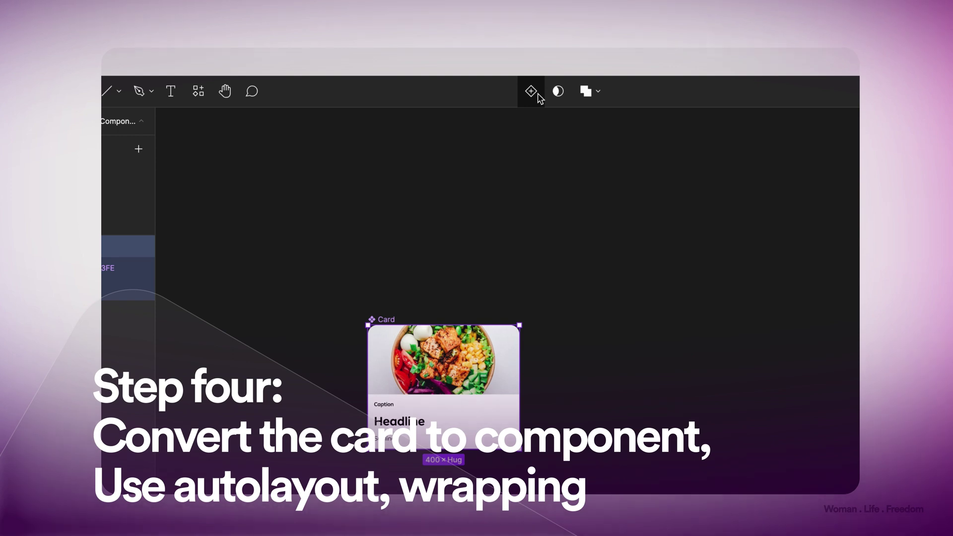
# Duplicate the Card component into three copies and wrap them in a horizontal auto-layout frame.
pyautogui.hotkey('shift', 'a')
pyautogui.moveTo(431, 322); pyautogui.dragTo(791, 322)
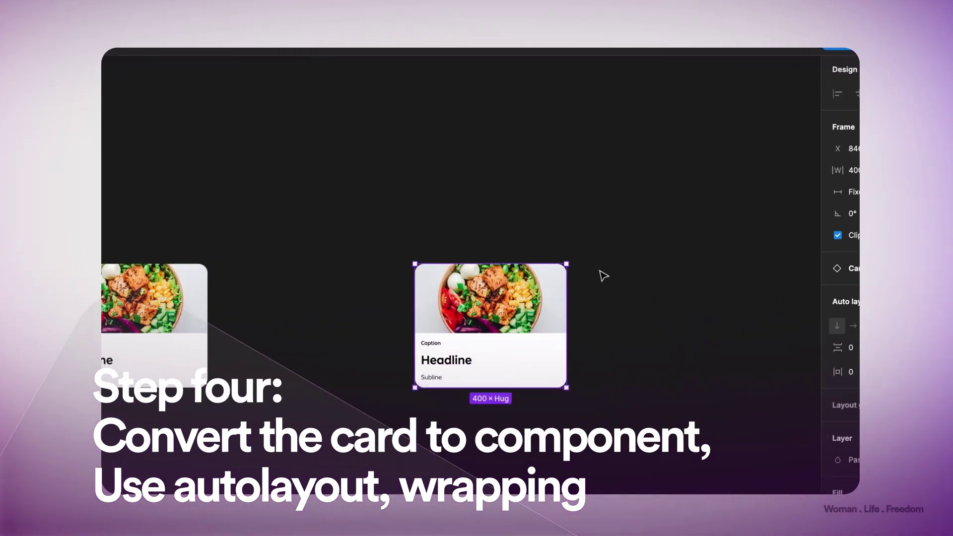
pyautogui.moveTo(531, 326); pyautogui.dragTo(652, 310)
pyautogui.hscroll(5, 546, 312)
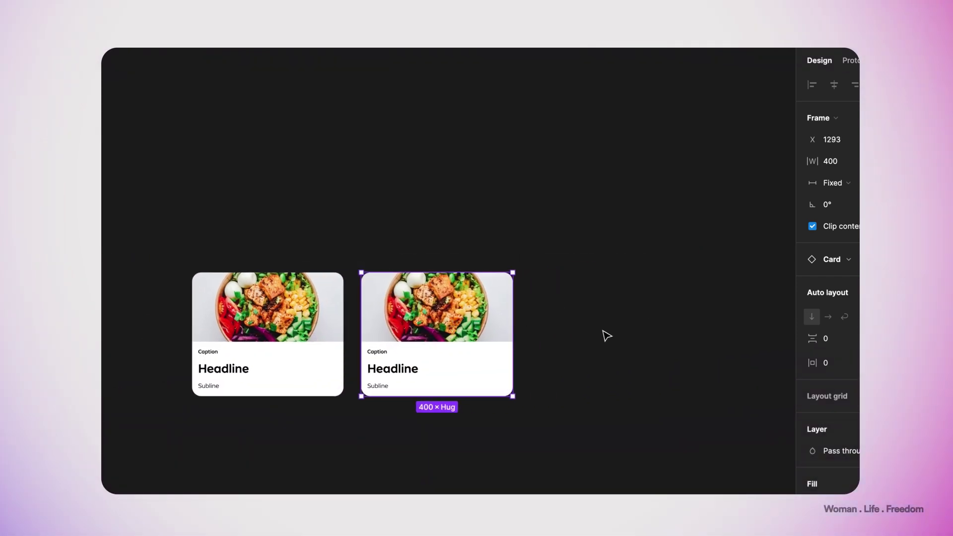
pyautogui.hotkey('ctrl', 'd')
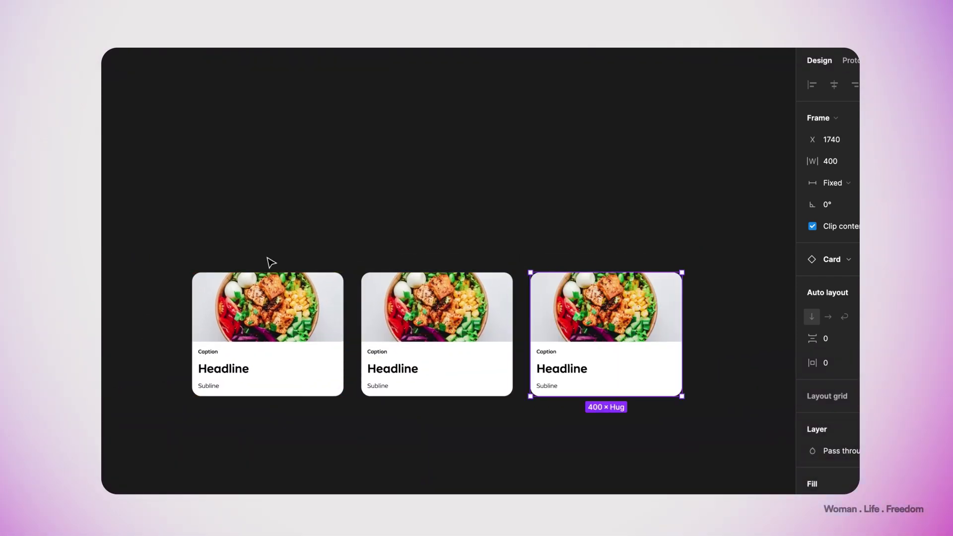
pyautogui.moveTo(125, 217); pyautogui.dragTo(743, 482)
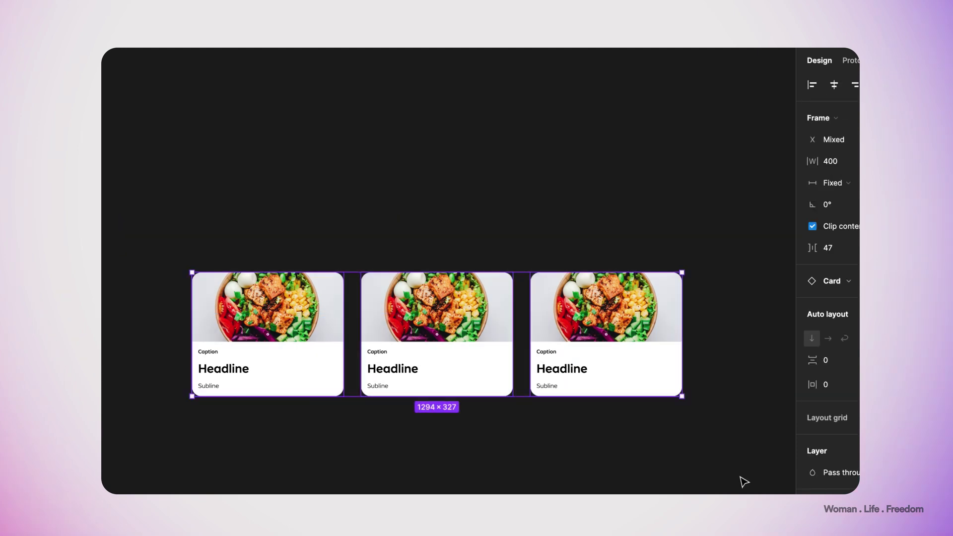
pyautogui.hotkey('shift', 'a')
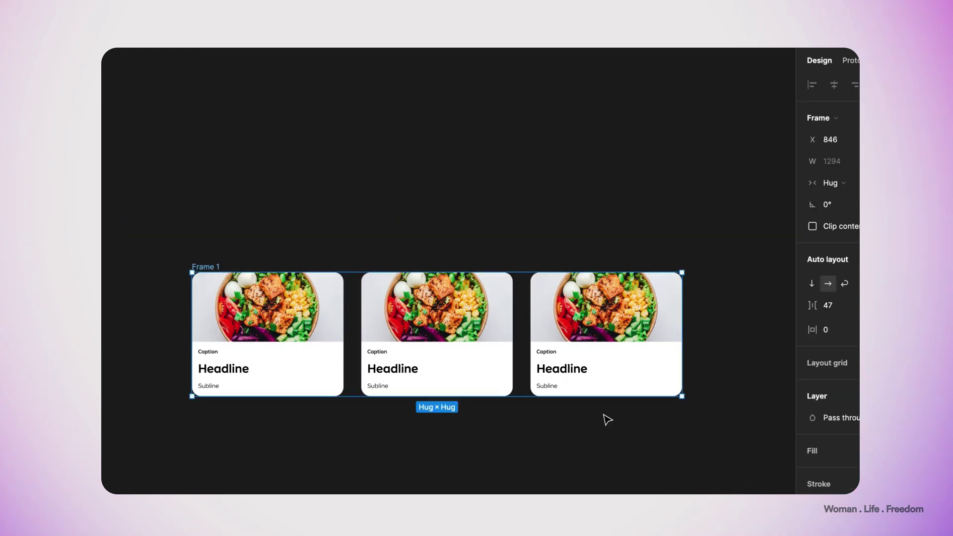
pyautogui.doubleClick(202, 266)
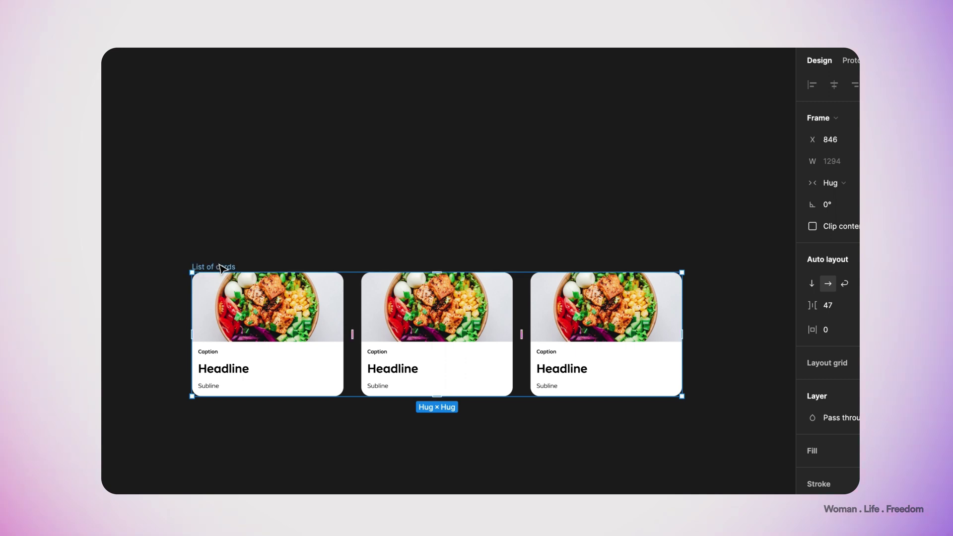
# Set List of cards to wrap with a 24 gap and narrow it to test.
pyautogui.click(844, 283)
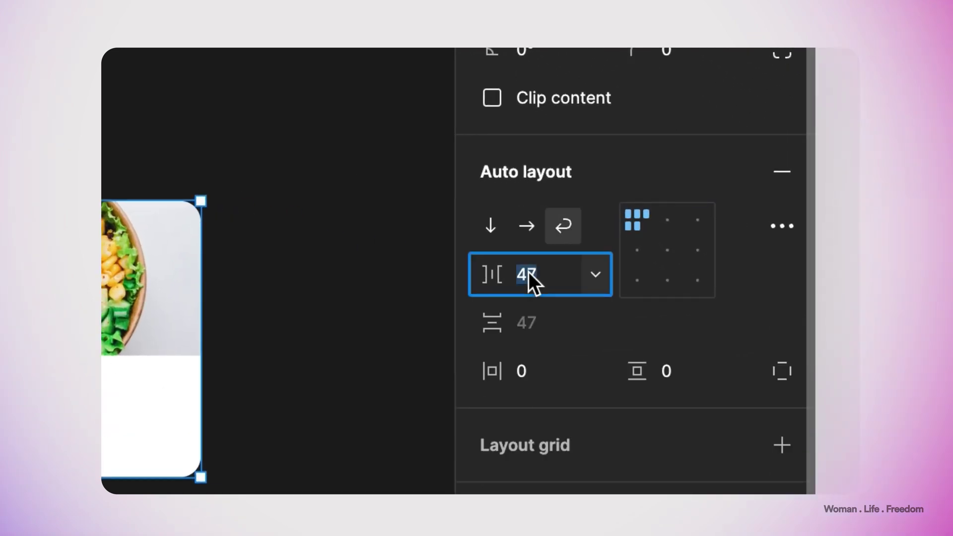
pyautogui.write('24')
pyautogui.press('Return')
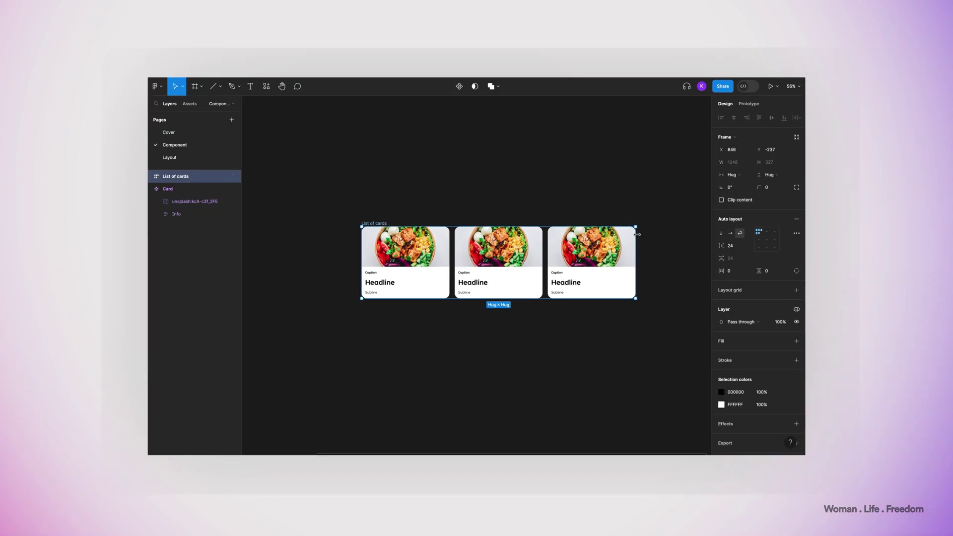
pyautogui.moveTo(638, 235)
pyautogui.mouseDown()
pyautogui.moveTo(514, 236)
pyautogui.moveTo(648, 237)
pyautogui.mouseUp()
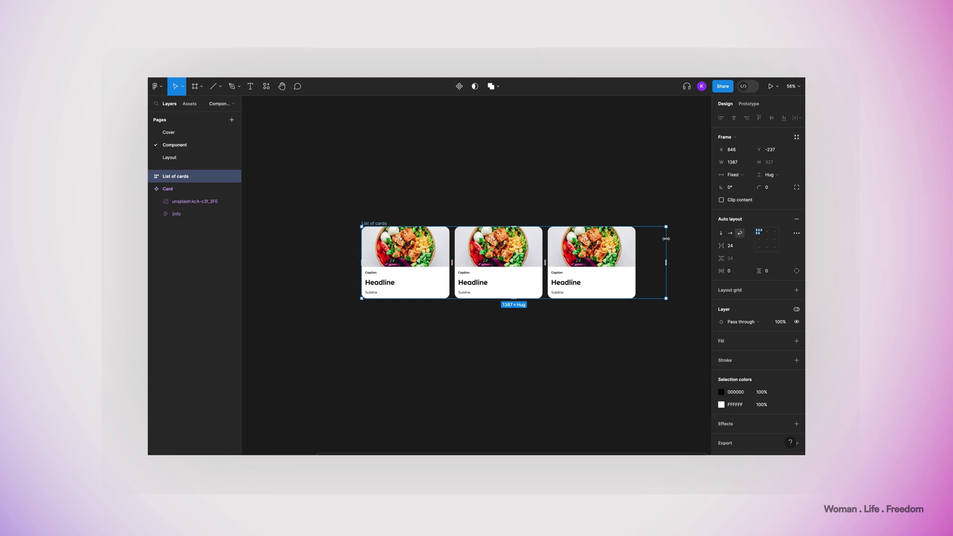
# Make the three cards fill the list width and resize the list to check wrapping.
pyautogui.press('Return')
pyautogui.click(740, 177)
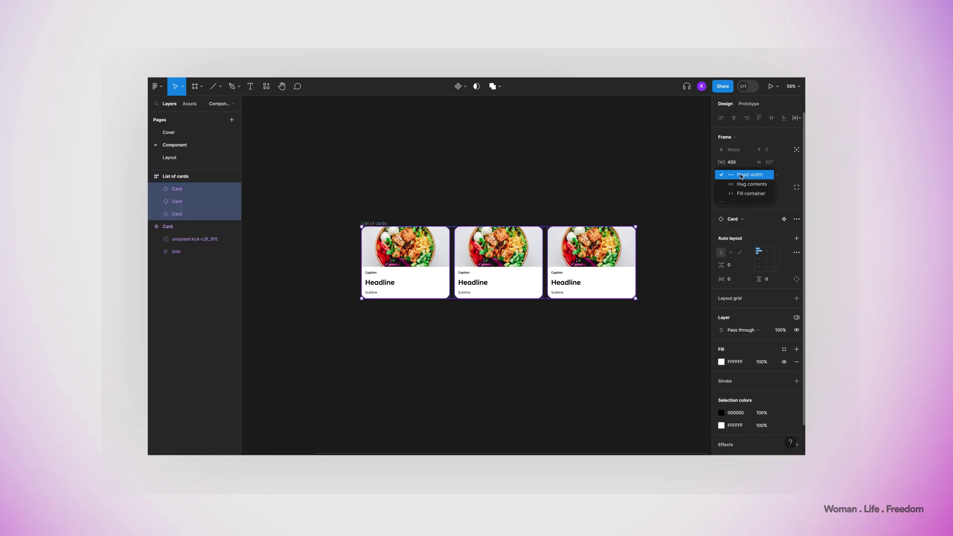
pyautogui.click(750, 194)
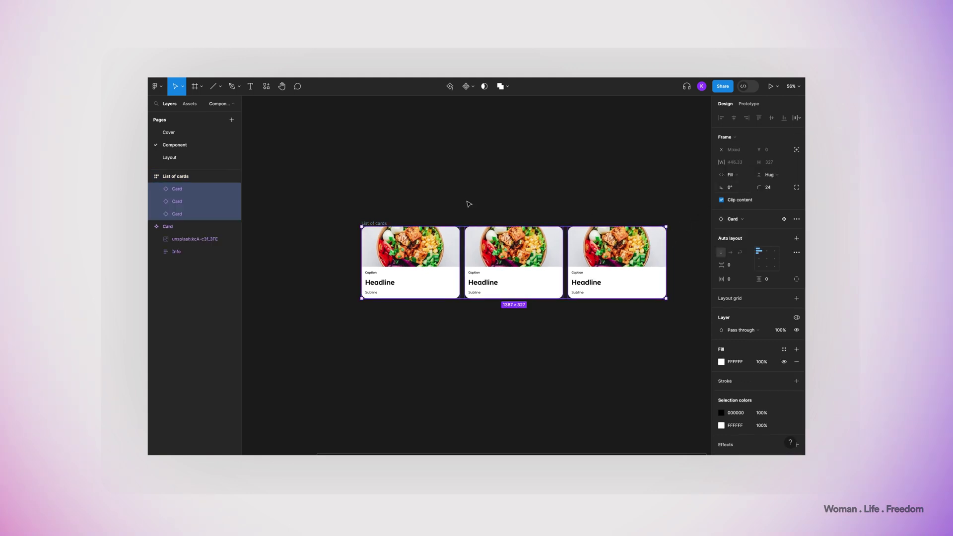
pyautogui.click(382, 224)
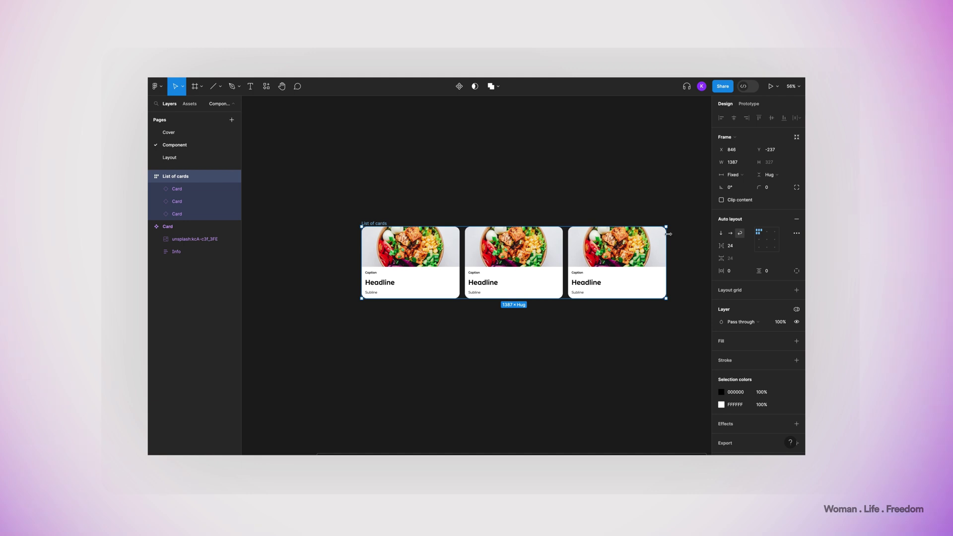
pyautogui.moveTo(659, 234); pyautogui.dragTo(644, 260)
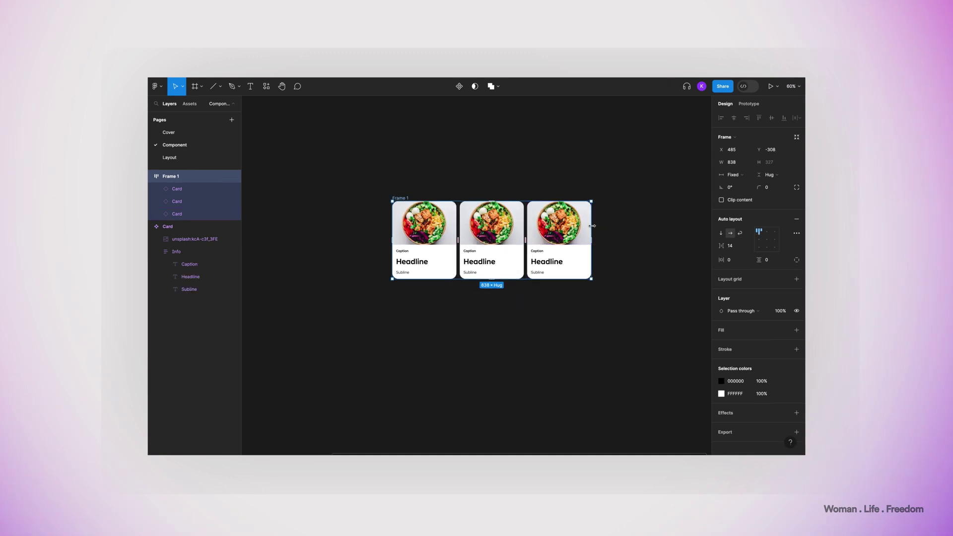
pyautogui.moveTo(594, 225); pyautogui.dragTo(451, 251)
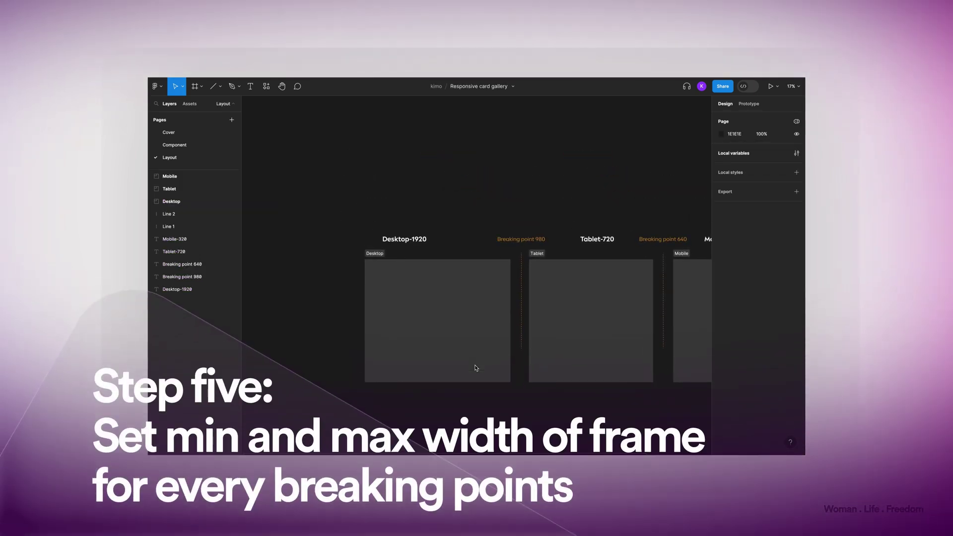
pyautogui.scroll(3, 475, 368)
# Draw an 823 × 1075 frame inside the Desktop frame and add auto layout to it.
pyautogui.hscroll(5, 475, 368)
pyautogui.hscroll(2, 475, 368)
pyautogui.hscroll(-10, 476, 368)
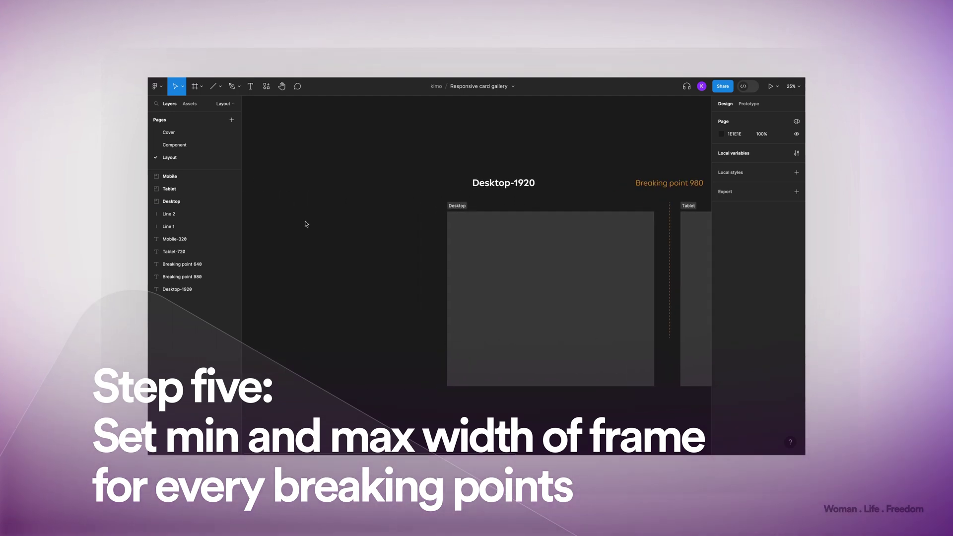
pyautogui.click(201, 86)
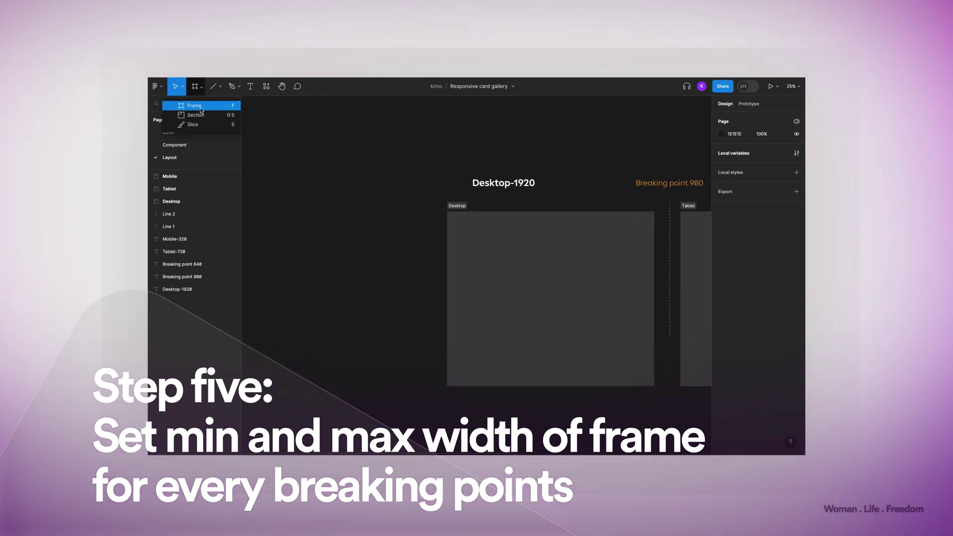
pyautogui.click(200, 107)
pyautogui.moveTo(491, 246); pyautogui.dragTo(570, 350)
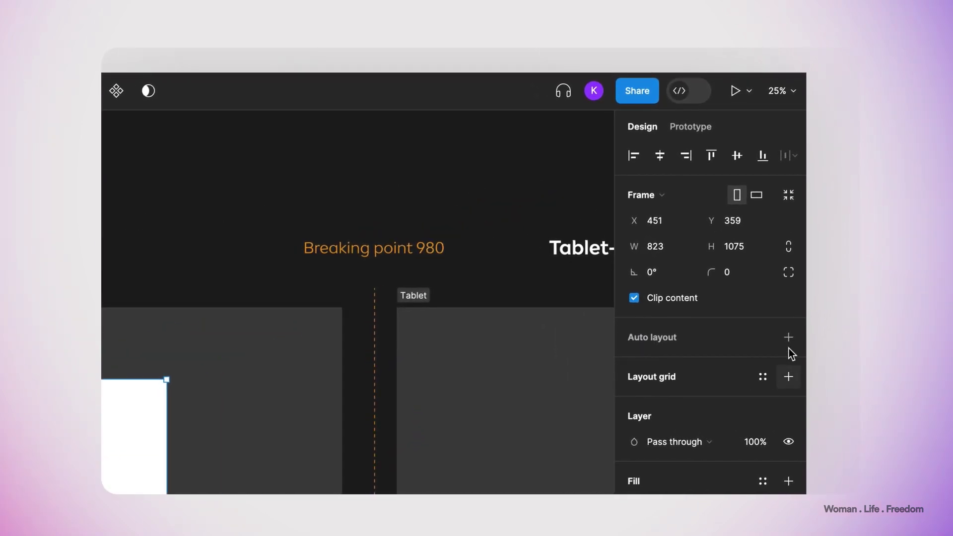
pyautogui.click(786, 340)
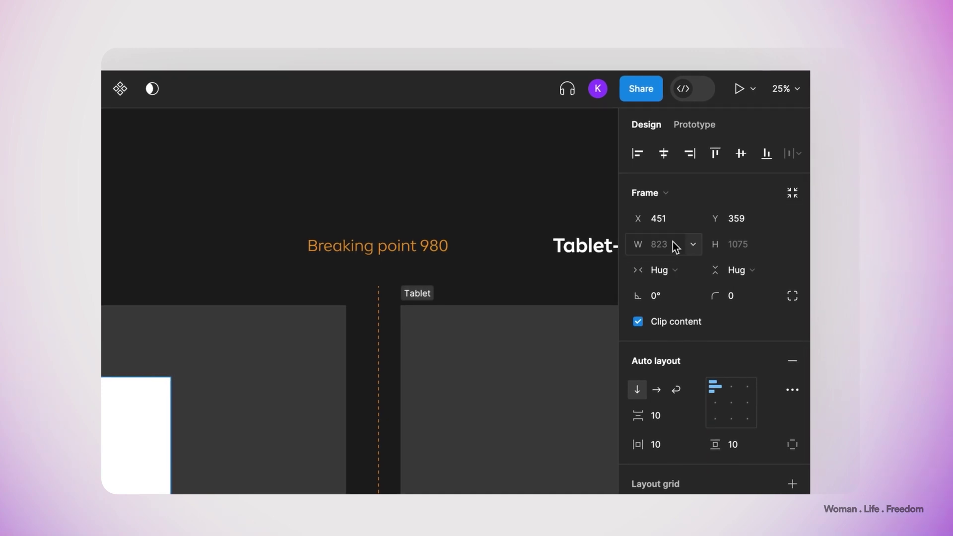
# Bind Frame 1's minimum width to a new frame-min-width variable set to 980.
pyautogui.click(694, 245)
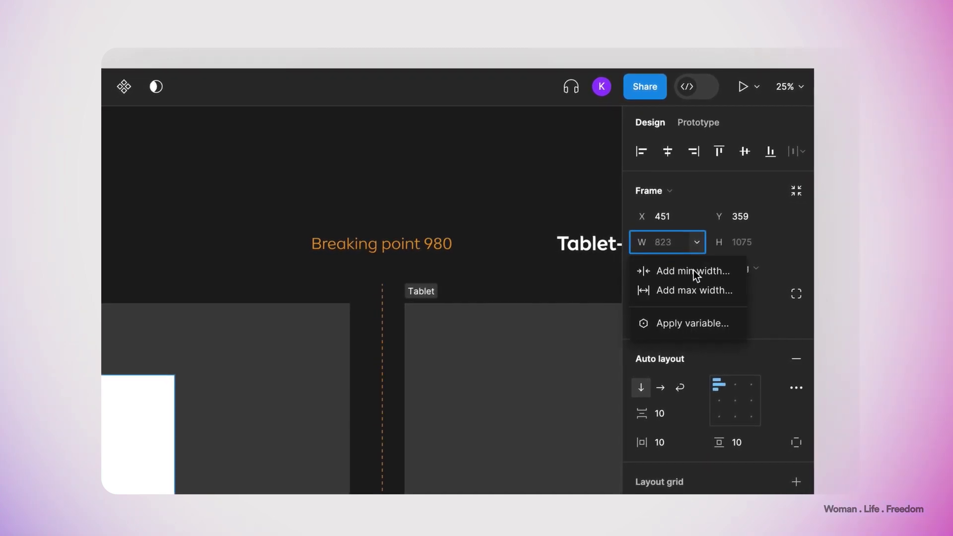
pyautogui.click(693, 271)
pyautogui.click(698, 268)
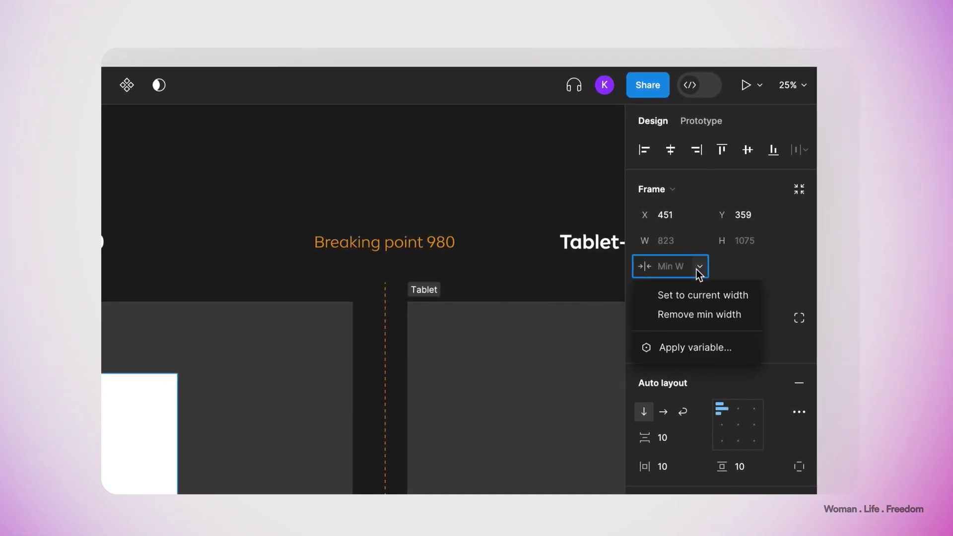
pyautogui.click(689, 342)
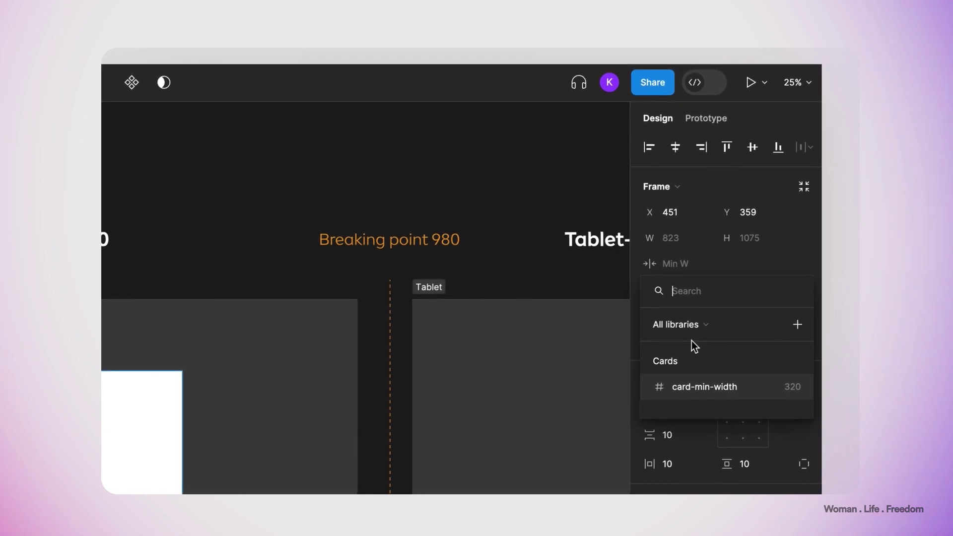
pyautogui.click(795, 325)
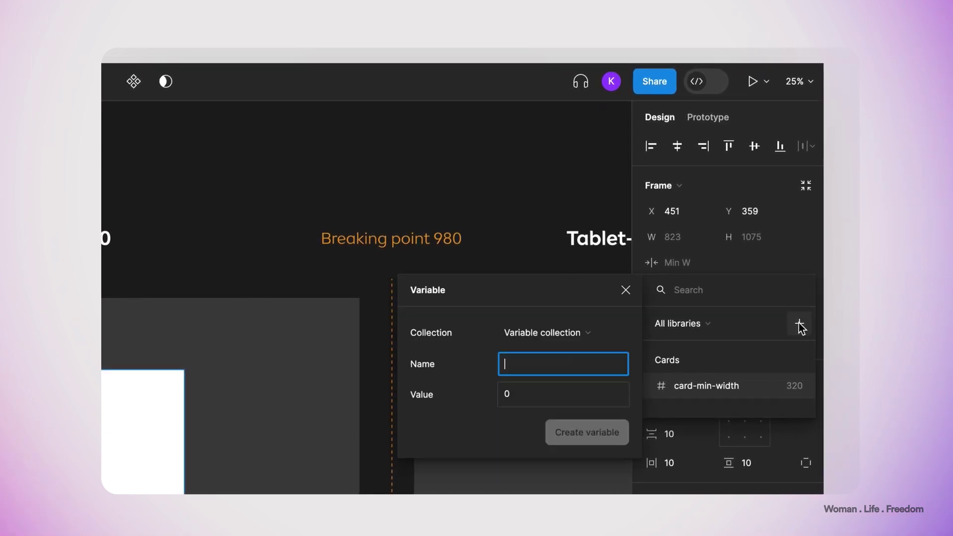
pyautogui.write('frame')
pyautogui.write('-min-')
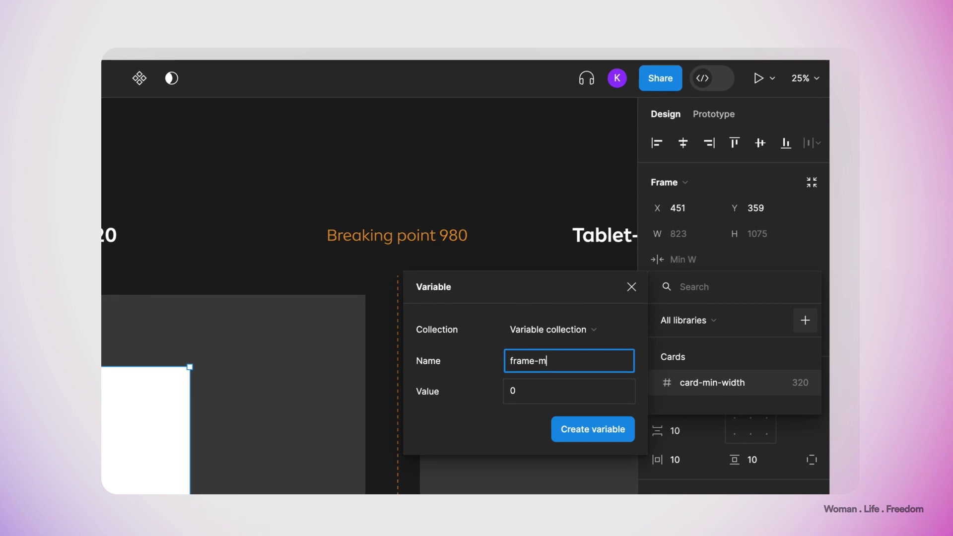
pyautogui.write('width')
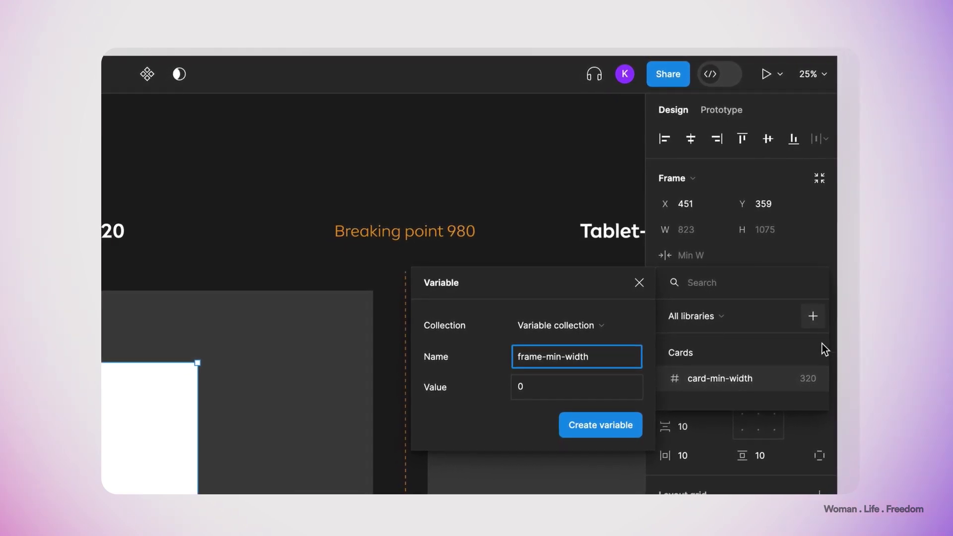
pyautogui.click(588, 392)
pyautogui.write('980')
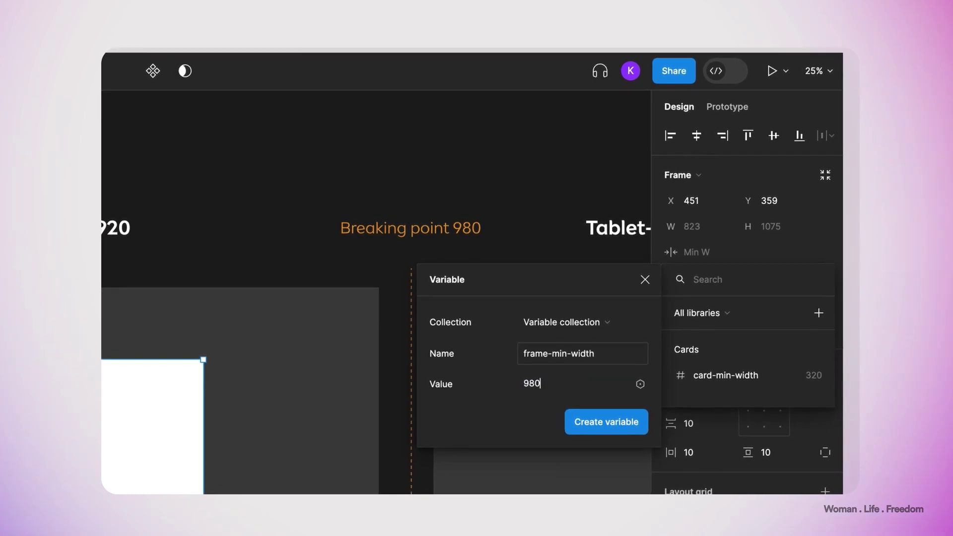
pyautogui.click(615, 422)
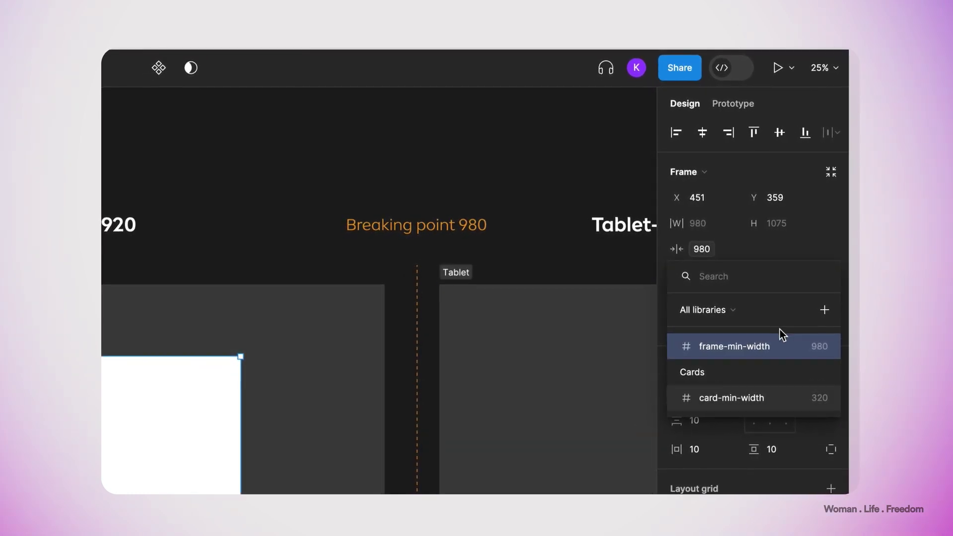
# Add a maximum width to Frame 1 and begin naming a new variable for it.
pyautogui.click(736, 233)
pyautogui.click(734, 225)
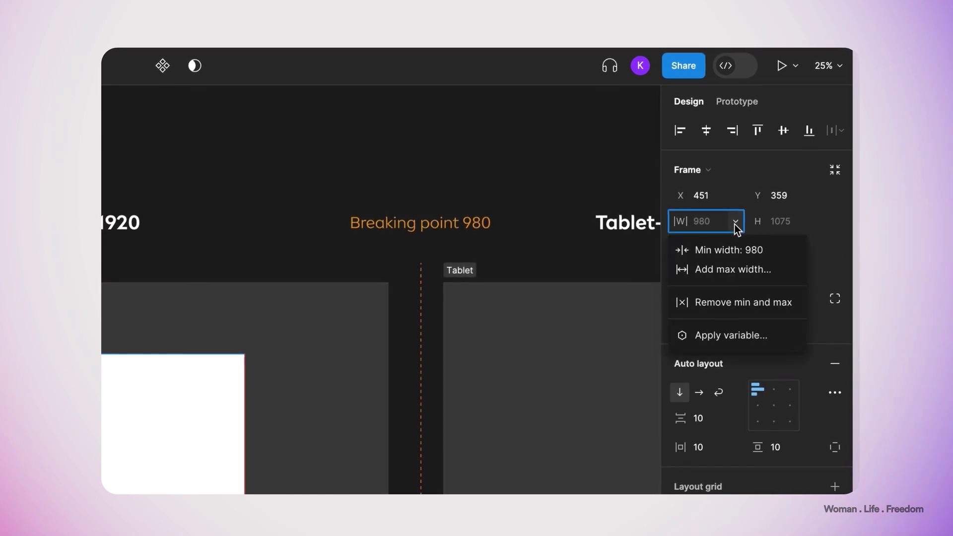
pyautogui.click(734, 268)
pyautogui.click(737, 270)
pyautogui.click(735, 347)
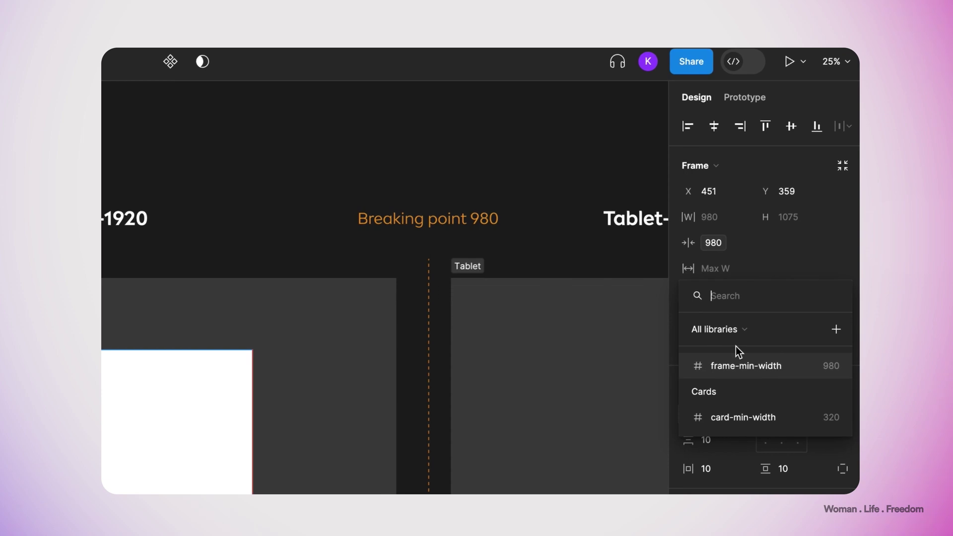
pyautogui.click(838, 328)
pyautogui.write('frame')
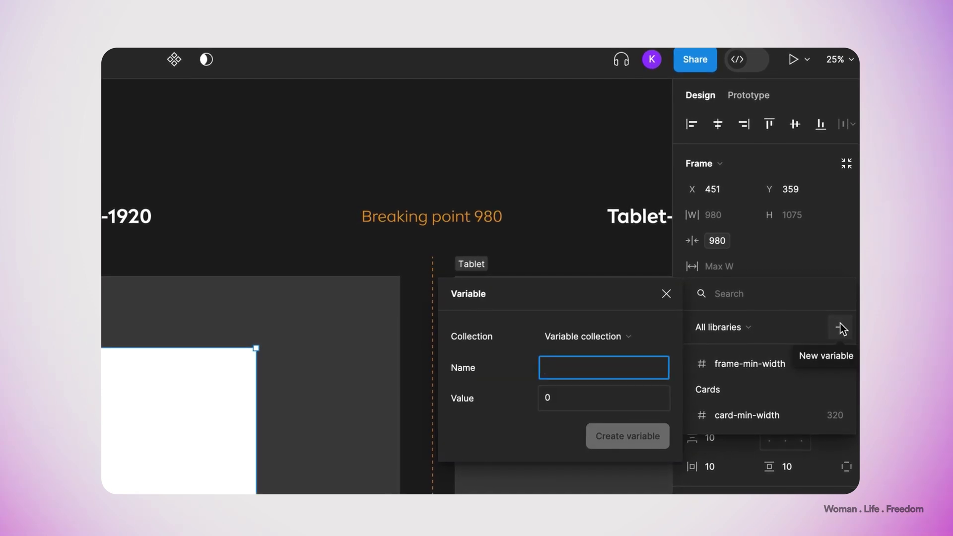
pyautogui.write('-m')
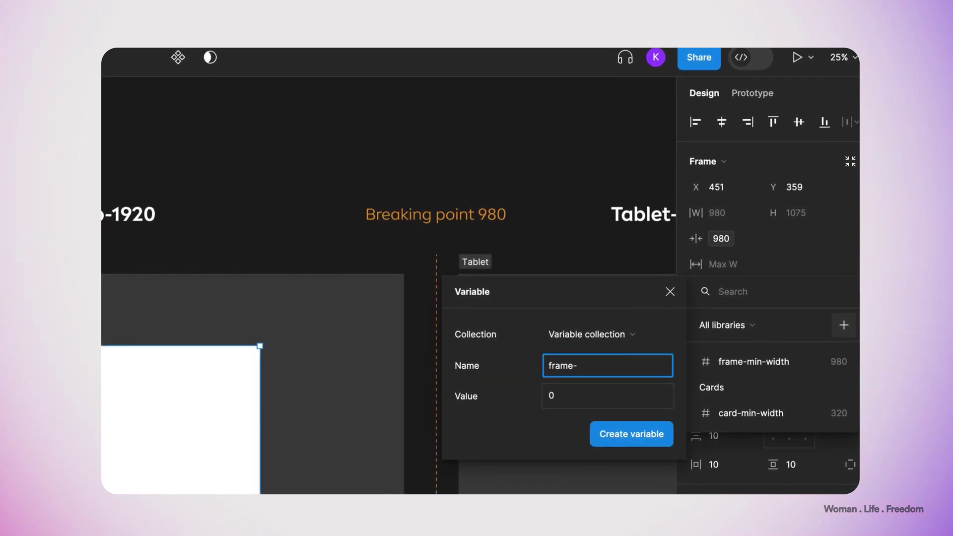
pyautogui.write('ax-wi')
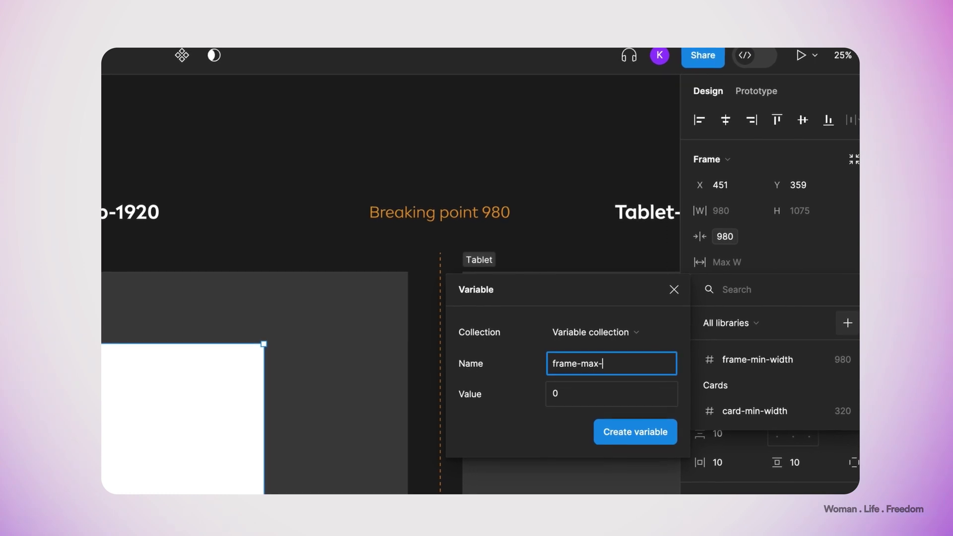
pyautogui.write('sth')
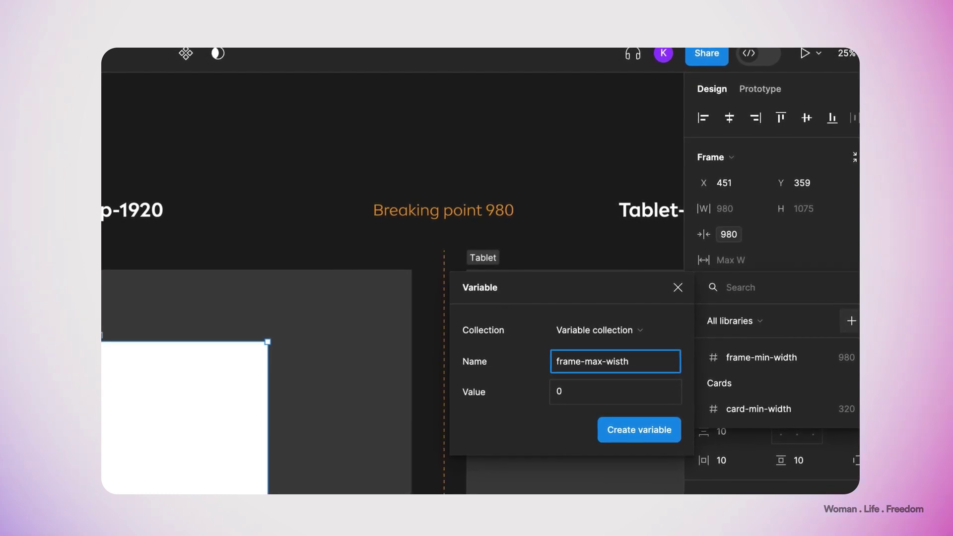
# Create the frame-max-width variable with a value of 1920.
pyautogui.click(606, 390)
pyautogui.write('1920')
pyautogui.click(645, 426)
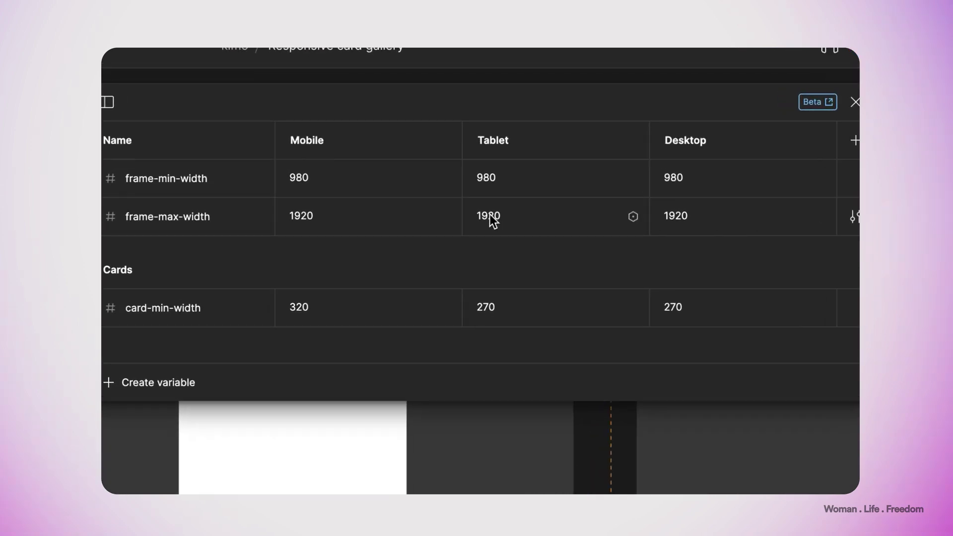
# Set frame-max-width's Tablet value to 980, and frame-min-width to 640 for Tablet and 320 for Mobile.
pyautogui.click(492, 219)
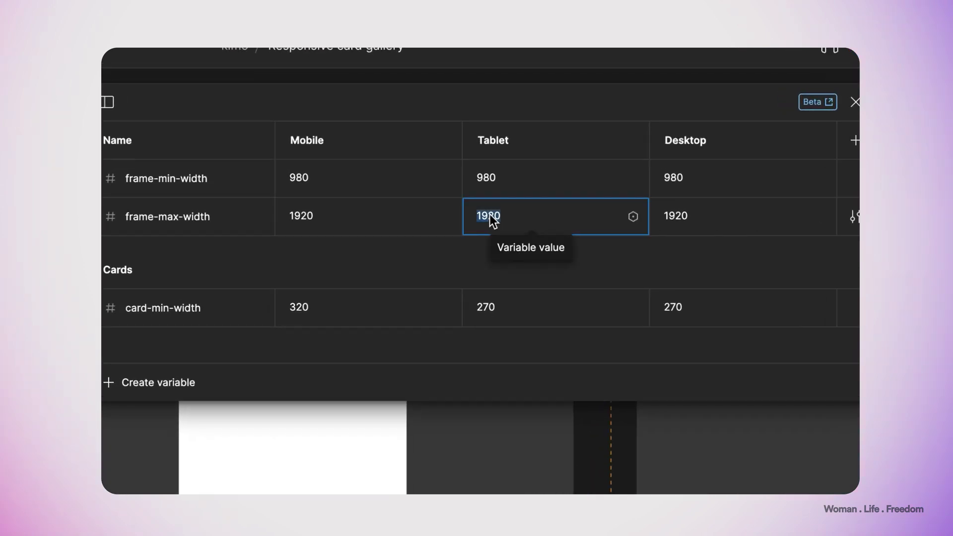
pyautogui.write('980')
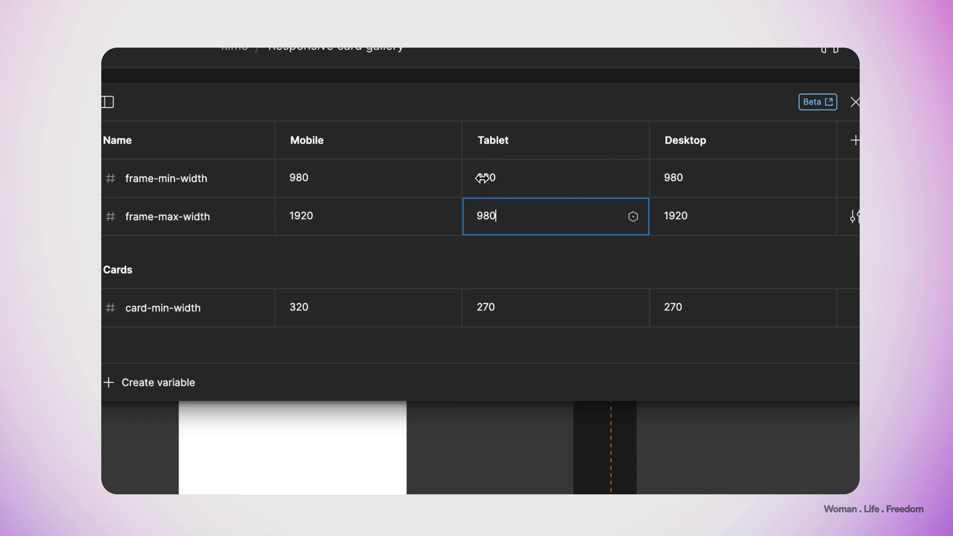
pyautogui.click(498, 178)
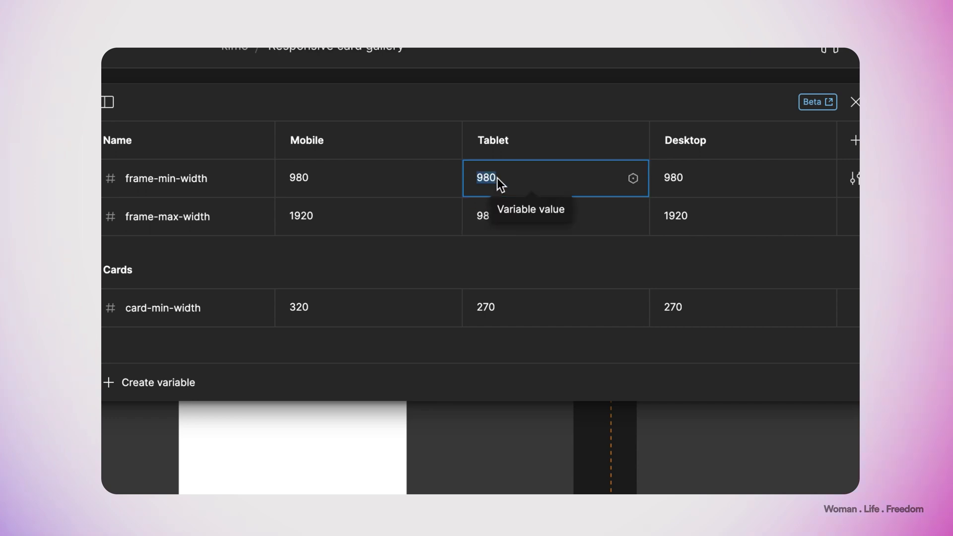
pyautogui.write('640')
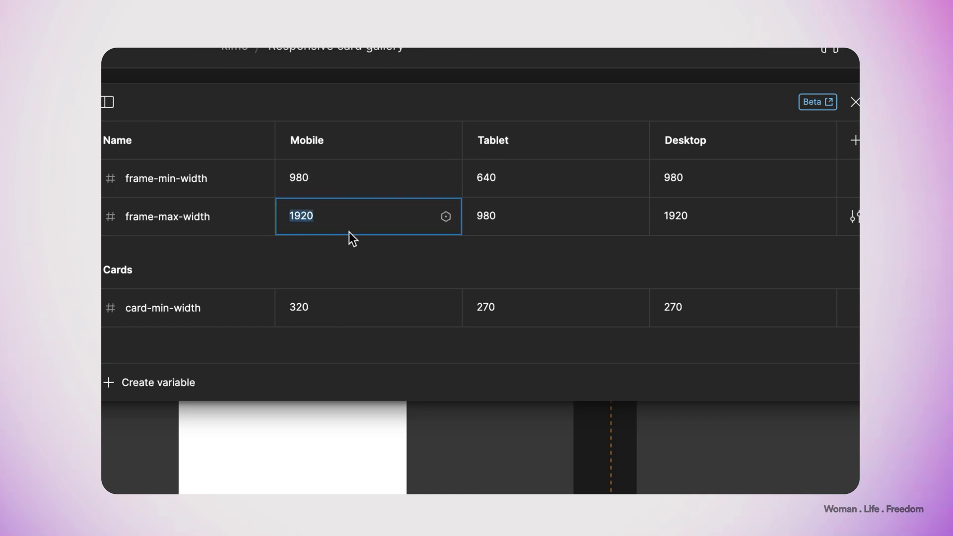
pyautogui.write('640')
pyautogui.click(304, 180)
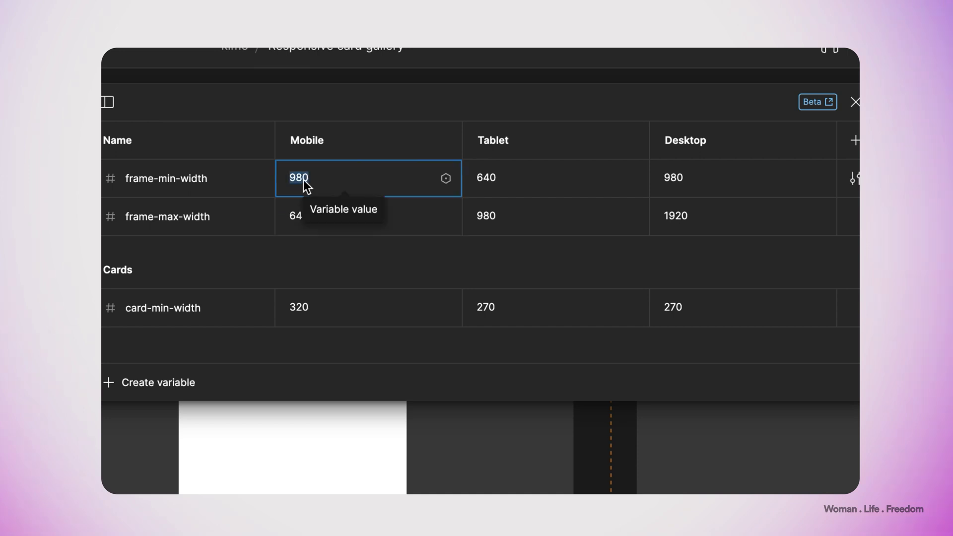
pyautogui.write('320')
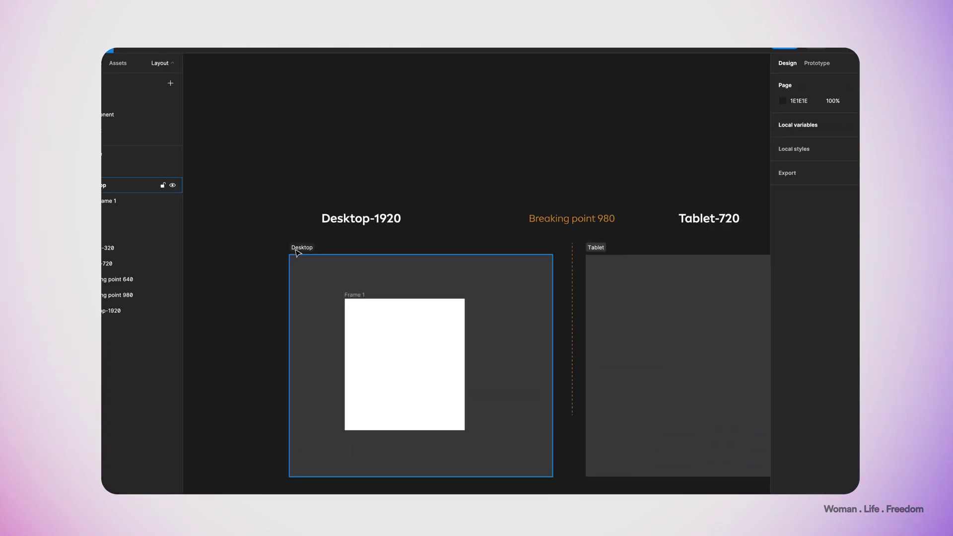
pyautogui.click(297, 251)
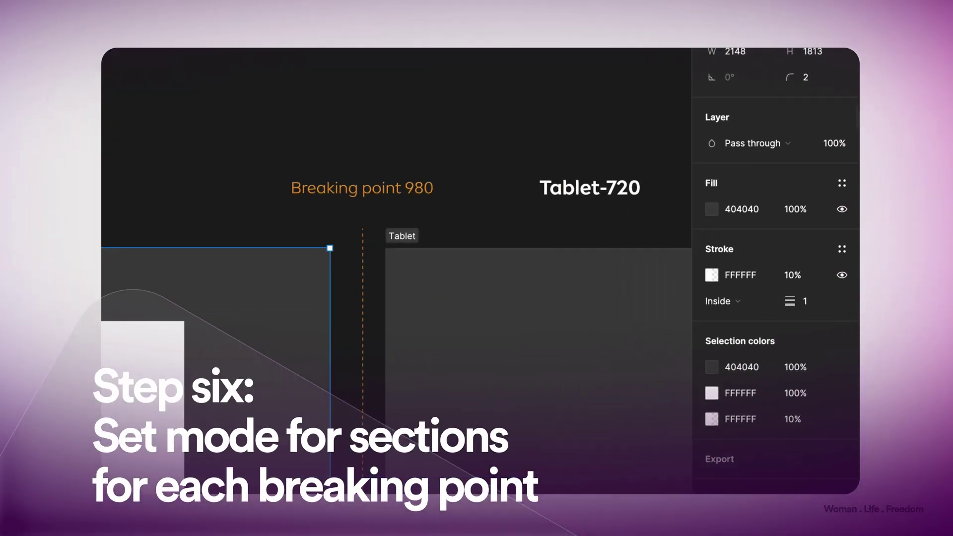
# Switch the Desktop section to Desktop mode and give Frame 1 fixed width and height.
pyautogui.moveTo(793, 172)
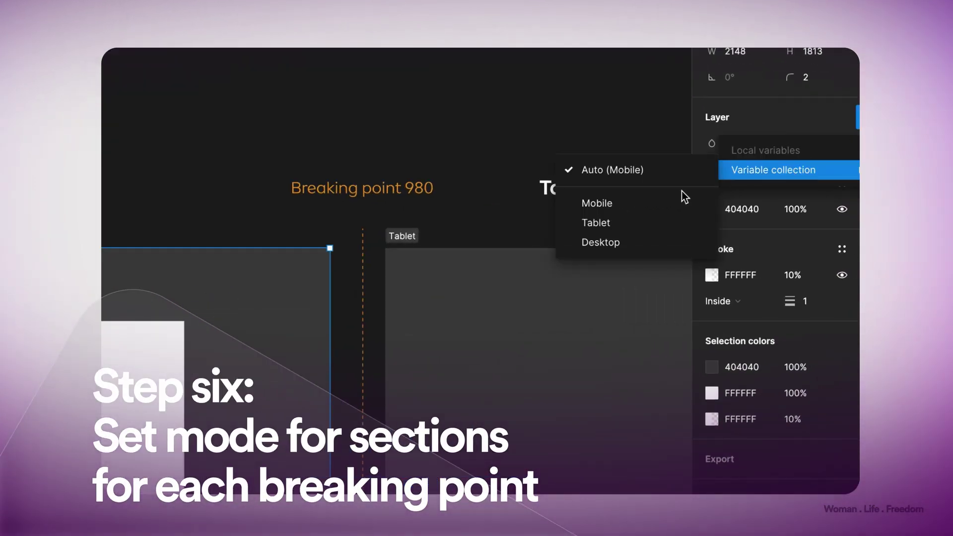
pyautogui.click(603, 242)
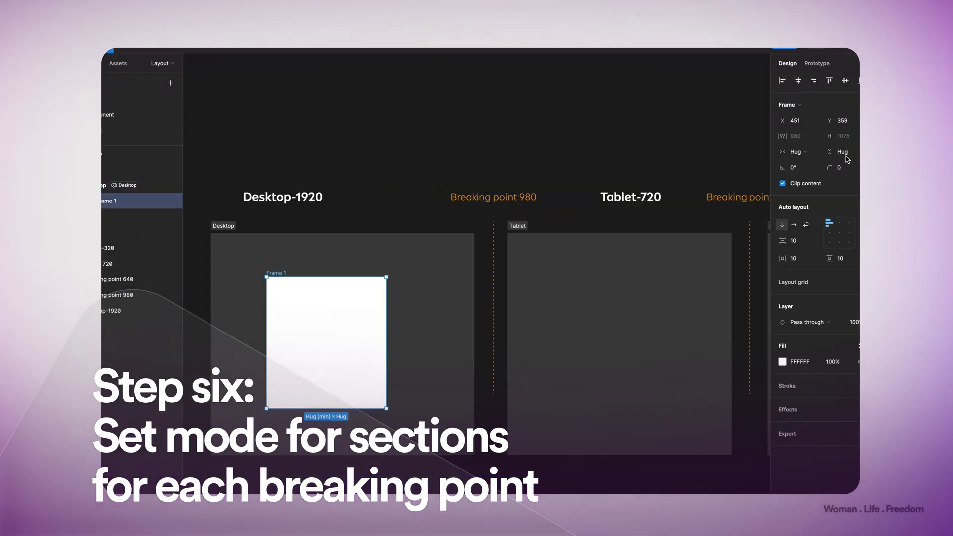
pyautogui.click(842, 152)
pyautogui.click(850, 136)
pyautogui.click(799, 151)
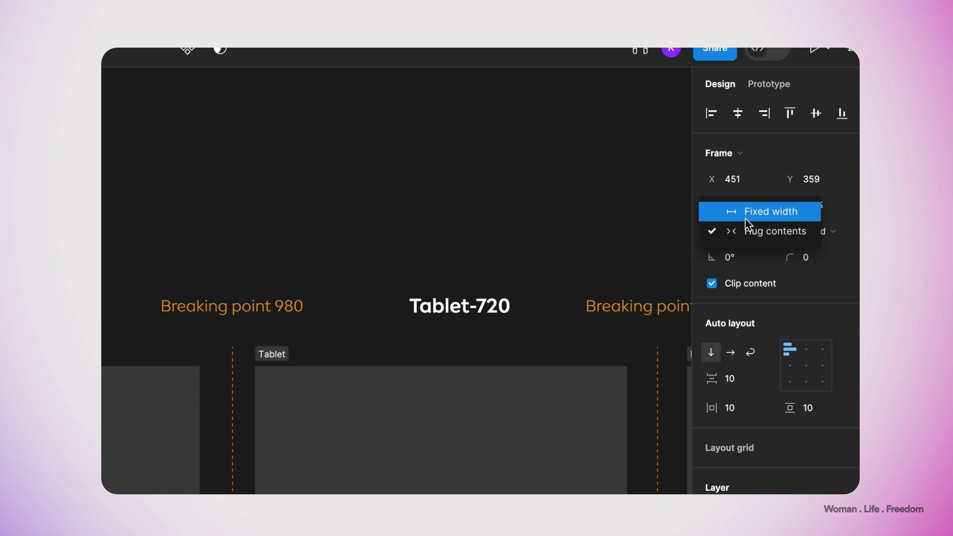
pyautogui.click(746, 217)
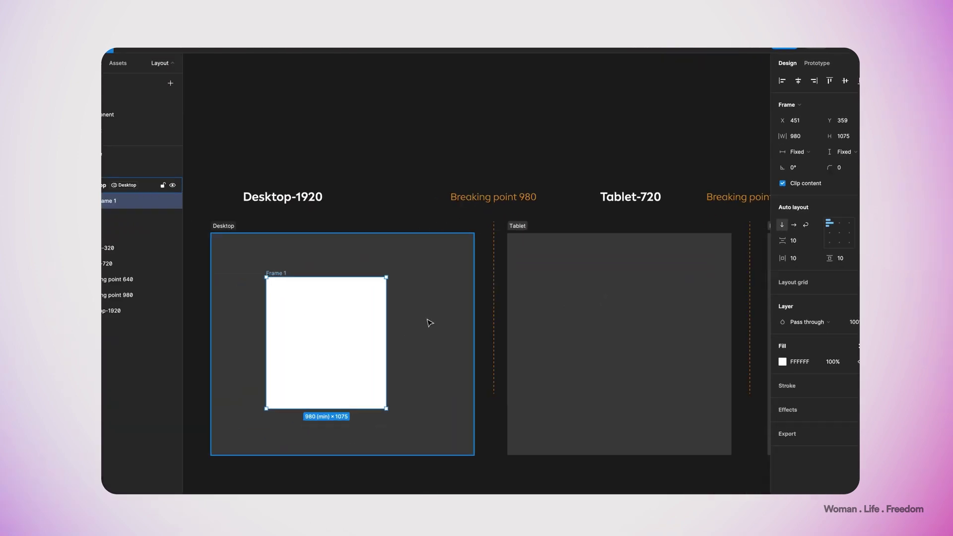
# Paste the List of cards into Frame 1, fill its width, align middle, and widen the frame.
pyautogui.hotkey('ctrl', 'v')
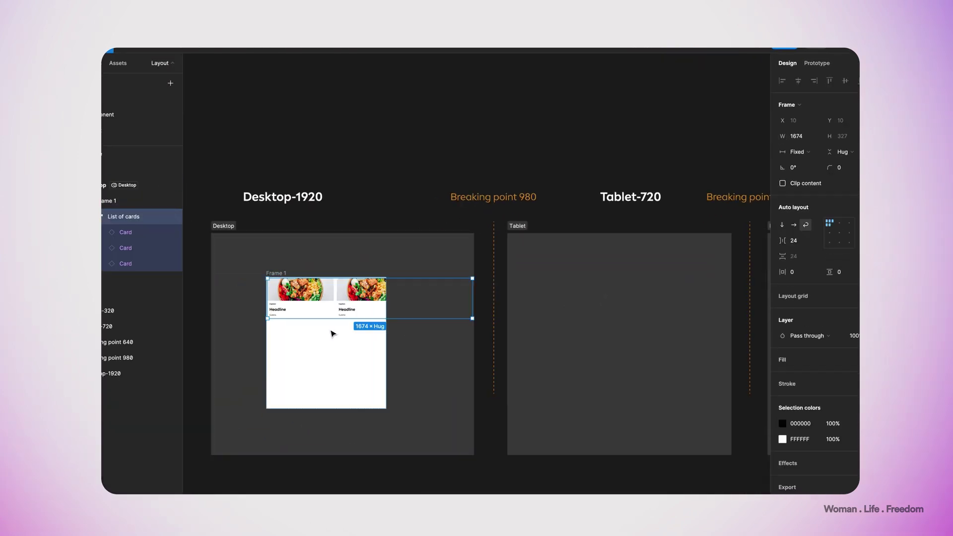
pyautogui.click(798, 151)
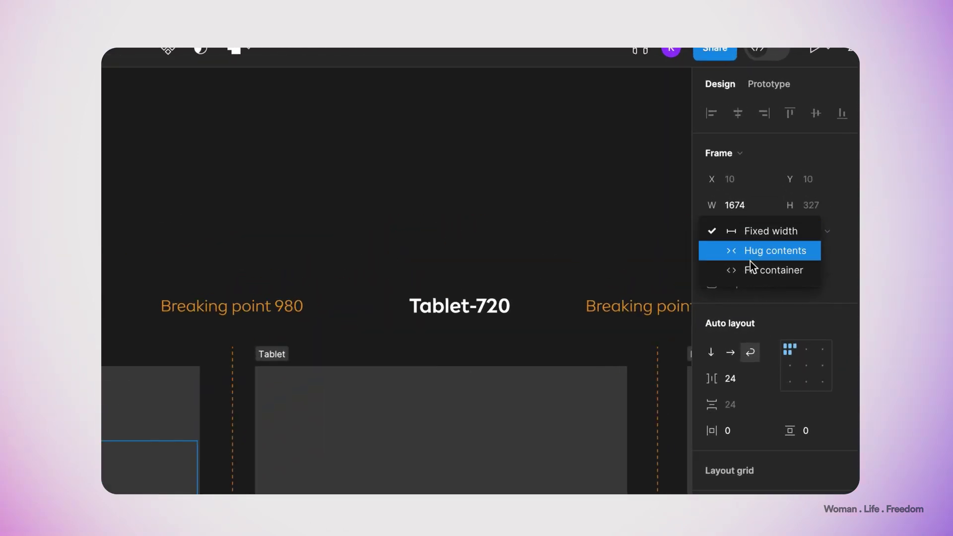
pyautogui.click(751, 269)
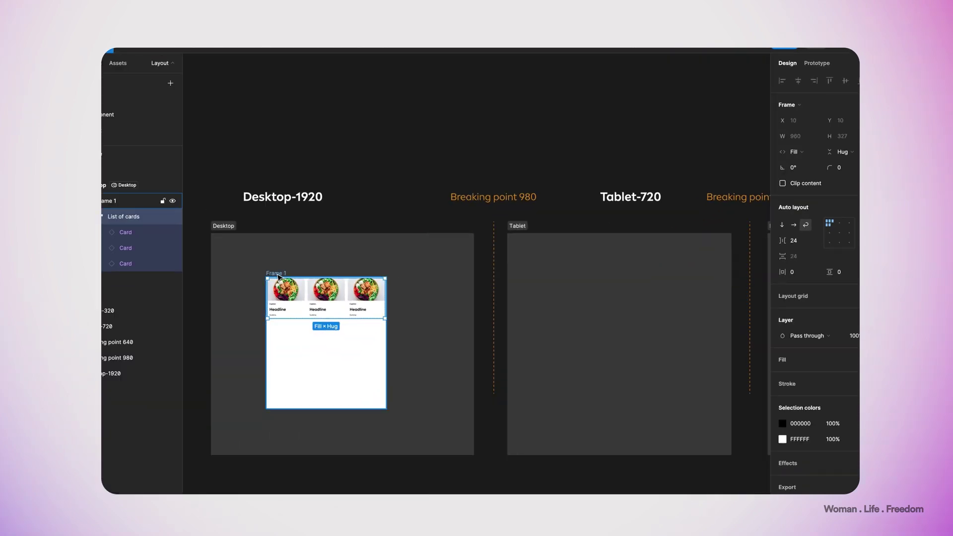
pyautogui.click(277, 274)
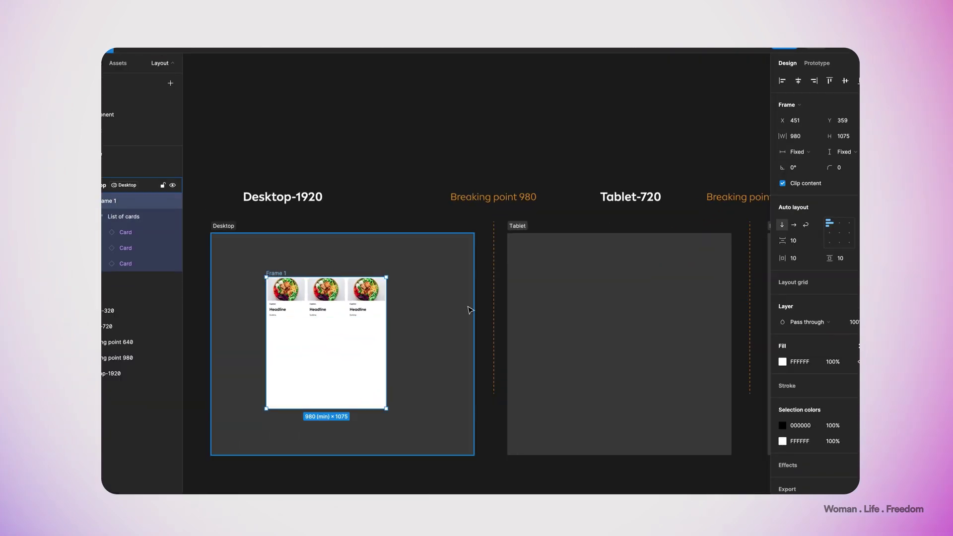
pyautogui.click(849, 234)
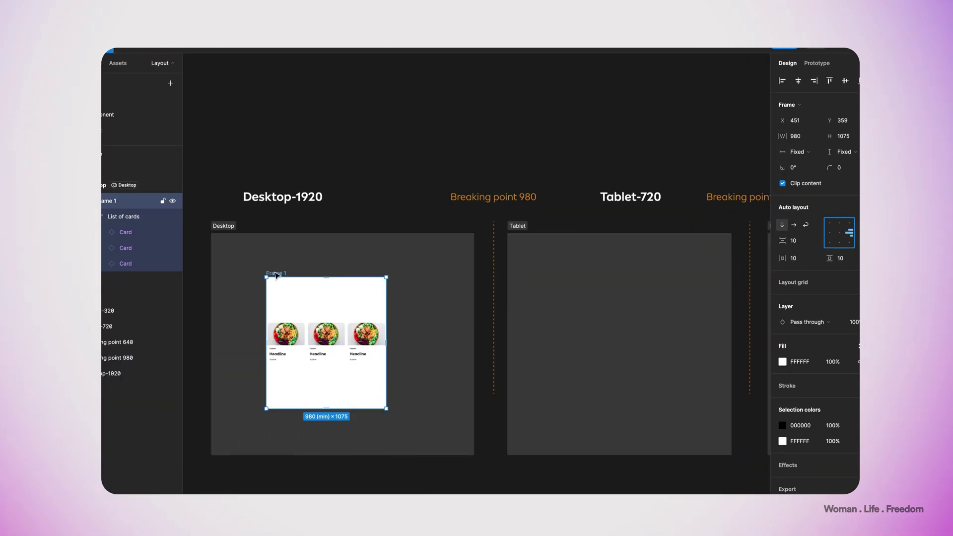
pyautogui.moveTo(387, 304)
pyautogui.mouseDown()
pyautogui.moveTo(501, 298)
pyautogui.moveTo(397, 300)
pyautogui.moveTo(457, 316)
pyautogui.moveTo(460, 298)
pyautogui.moveTo(407, 323)
pyautogui.moveTo(442, 313)
pyautogui.moveTo(366, 324)
pyautogui.moveTo(486, 313)
pyautogui.moveTo(380, 310)
pyautogui.mouseUp()
# Move Frame 1 into the Tablet section and set that section to Tablet mode.
pyautogui.moveTo(278, 277); pyautogui.dragTo(583, 293)
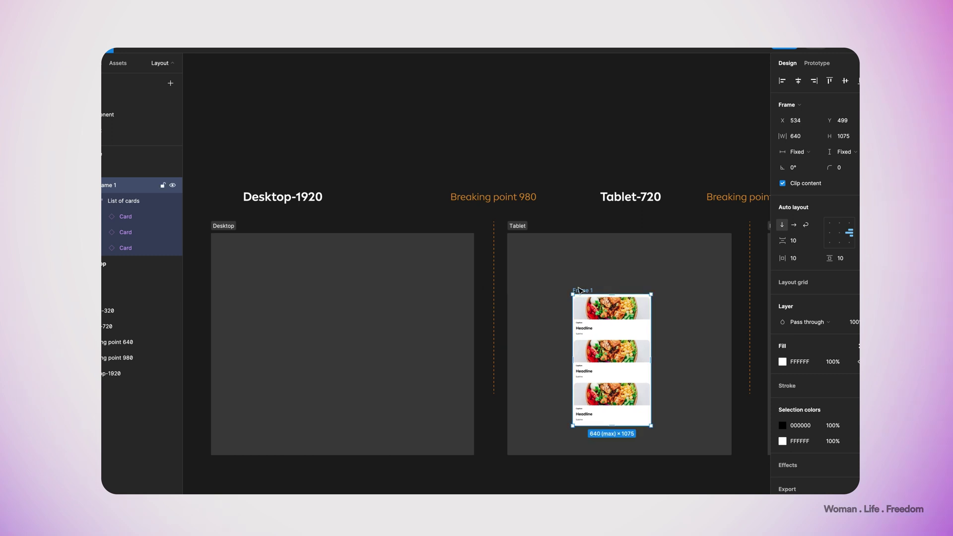
pyautogui.click(516, 227)
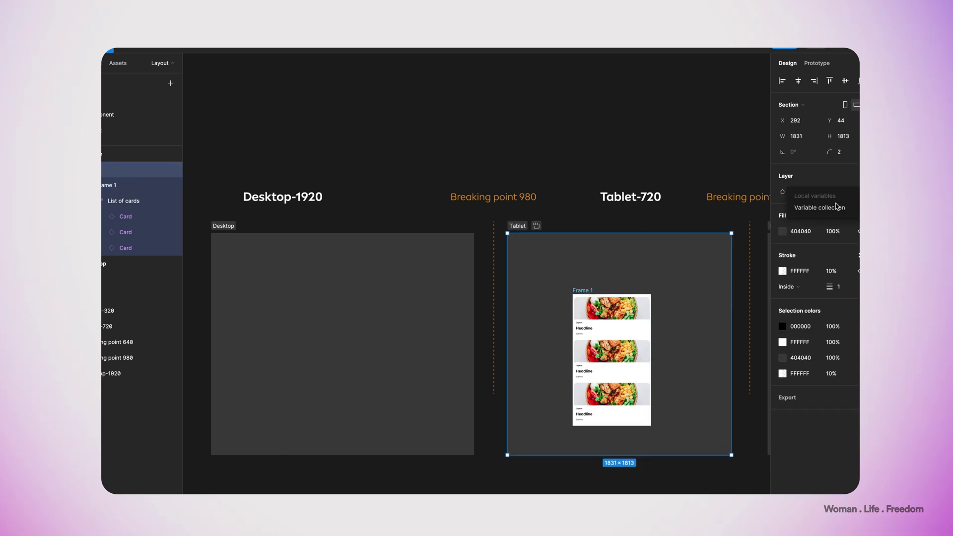
pyautogui.moveTo(837, 207)
pyautogui.click(717, 240)
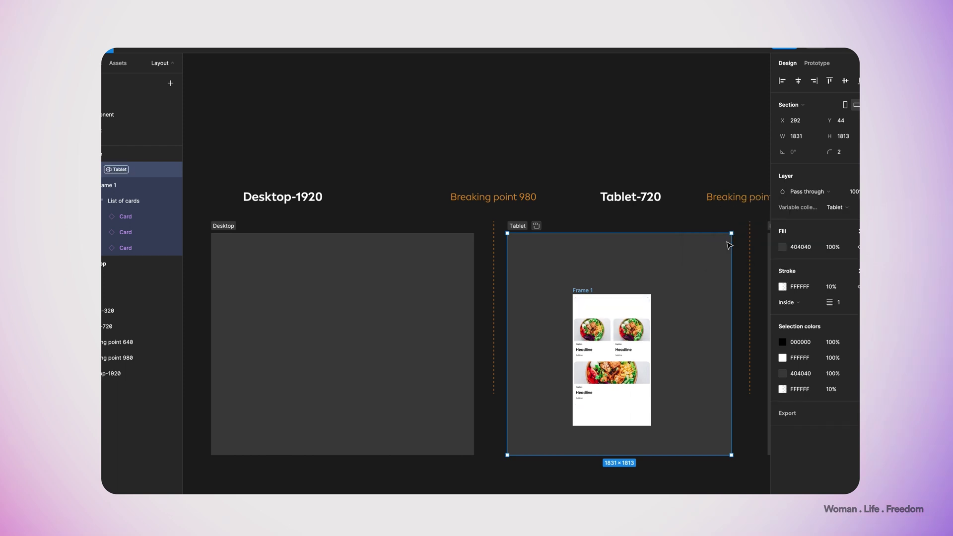
# Move Frame 1 into the Mobile section and set that section to Mobile mode.
pyautogui.hscroll(5, 660, 276)
pyautogui.moveTo(342, 274); pyautogui.dragTo(599, 269)
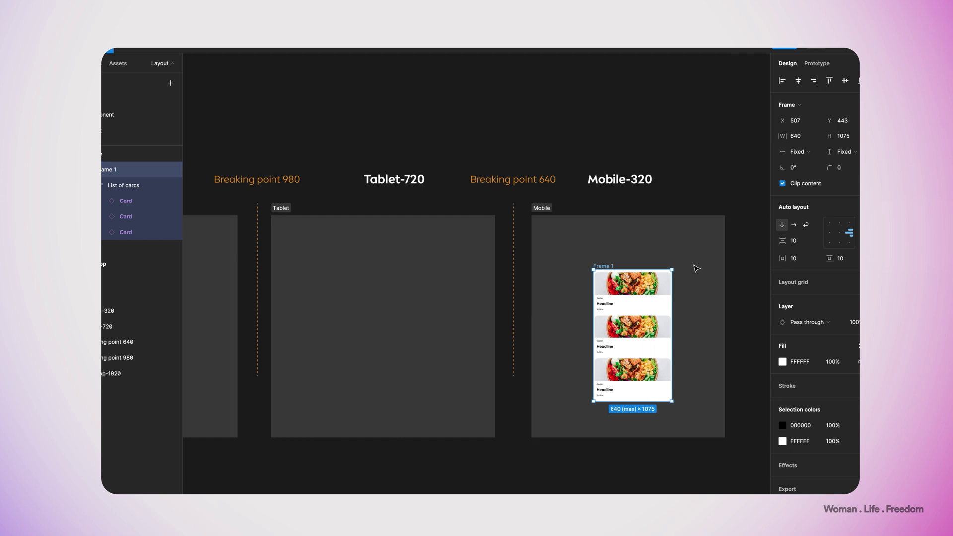
pyautogui.hscroll(2, 696, 268)
pyautogui.click(617, 246)
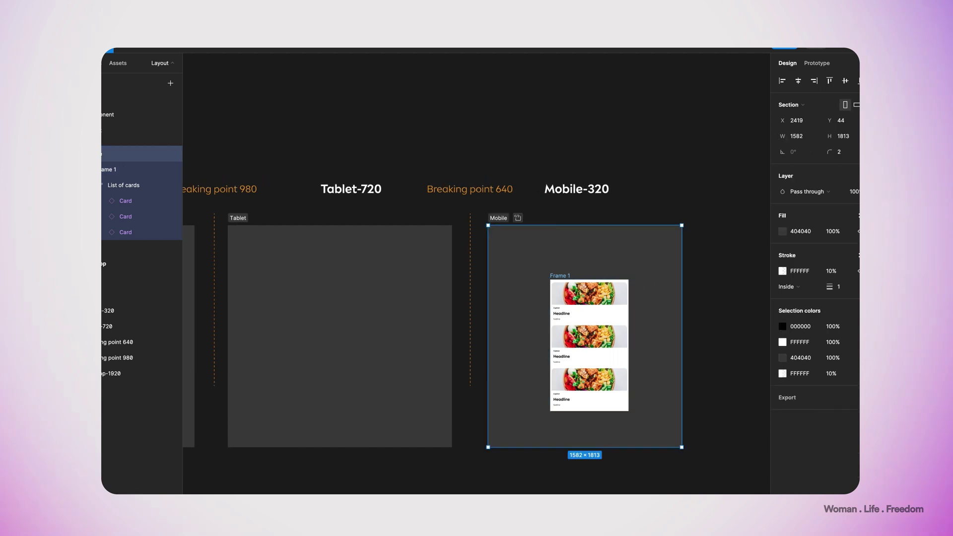
pyautogui.click(856, 192)
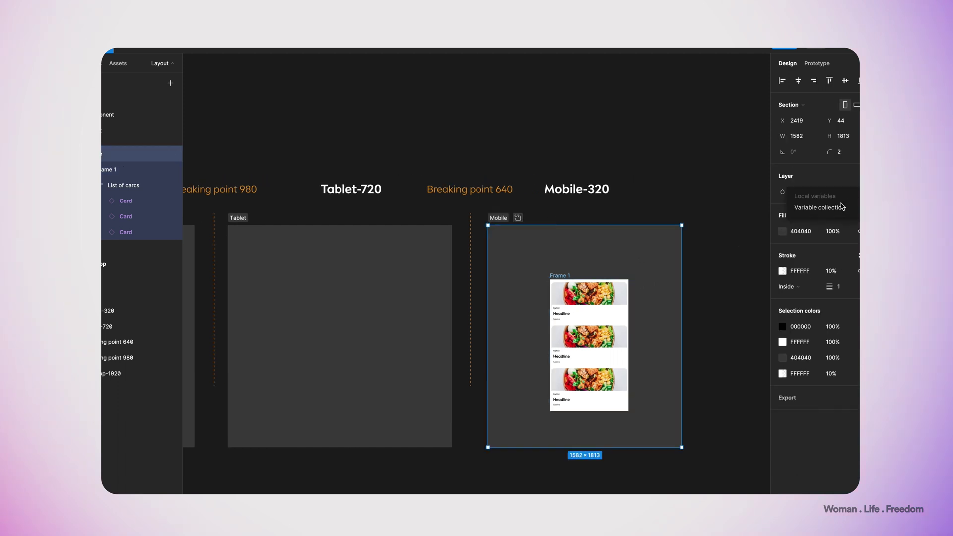
pyautogui.moveTo(838, 209)
pyautogui.click(724, 227)
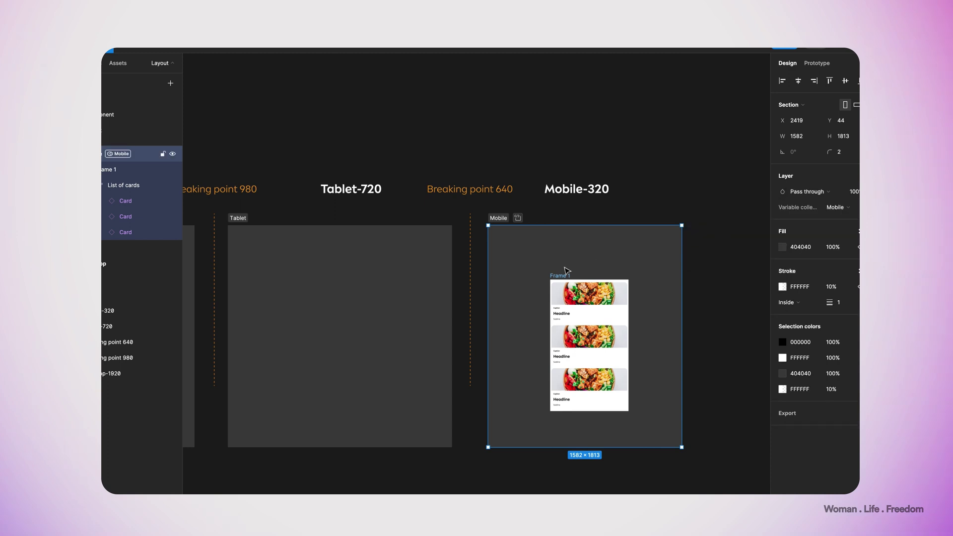
# Copy the card frame into Tablet, paste Frame 3 into Desktop, and widen it to test reflow.
pyautogui.moveTo(559, 278); pyautogui.dragTo(328, 278)
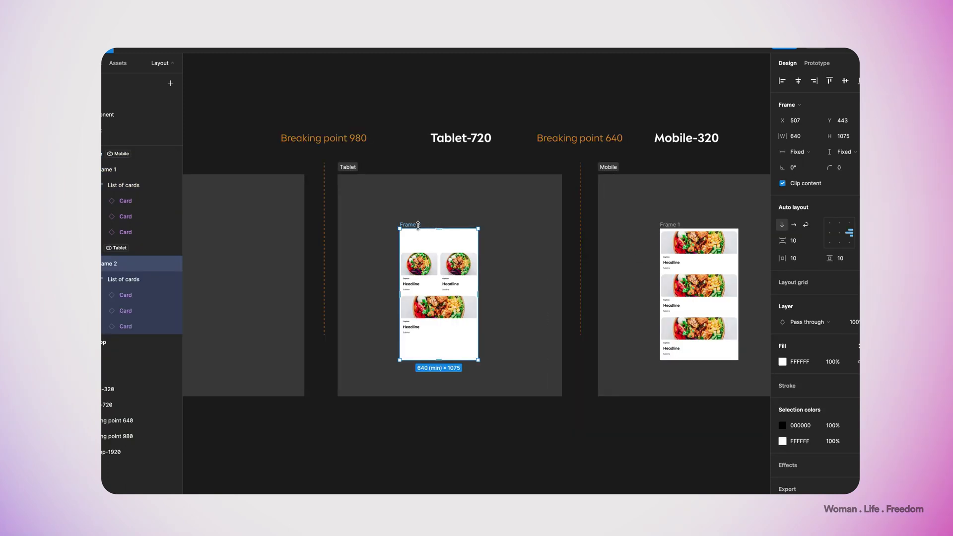
pyautogui.hscroll(-5, 402, 226)
pyautogui.click(339, 242)
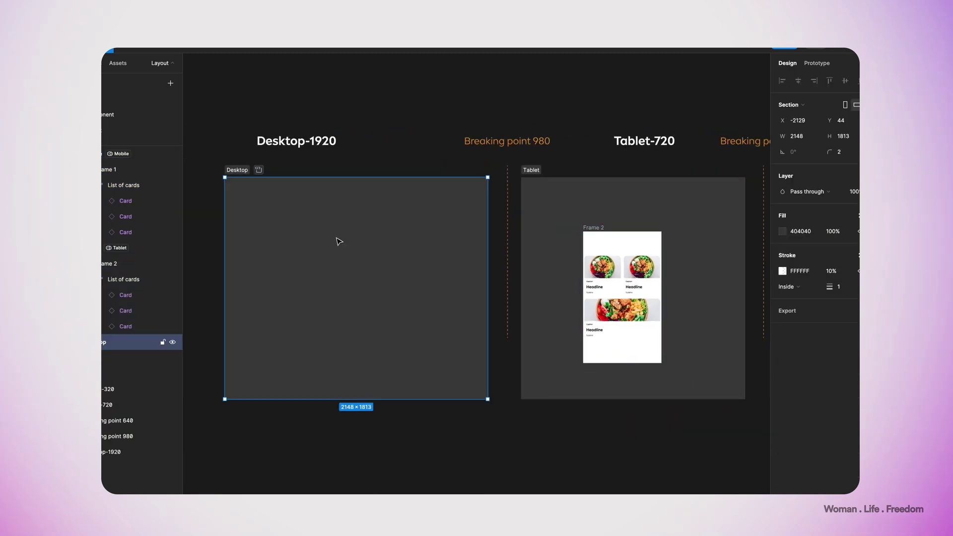
pyautogui.hotkey('ctrl', 'v')
pyautogui.scroll(-3, 371, 300)
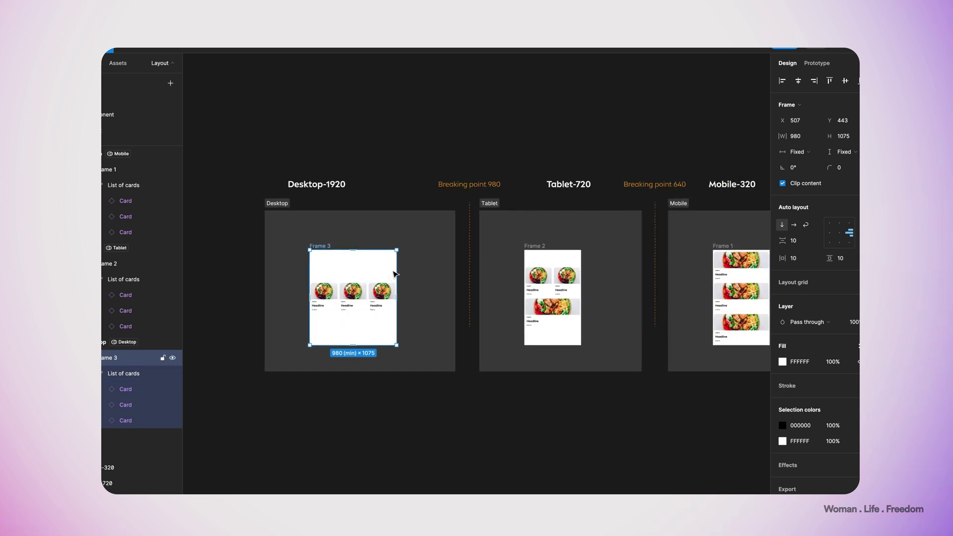
pyautogui.moveTo(395, 269)
pyautogui.mouseDown()
pyautogui.moveTo(449, 277)
pyautogui.moveTo(403, 276)
pyautogui.mouseUp()
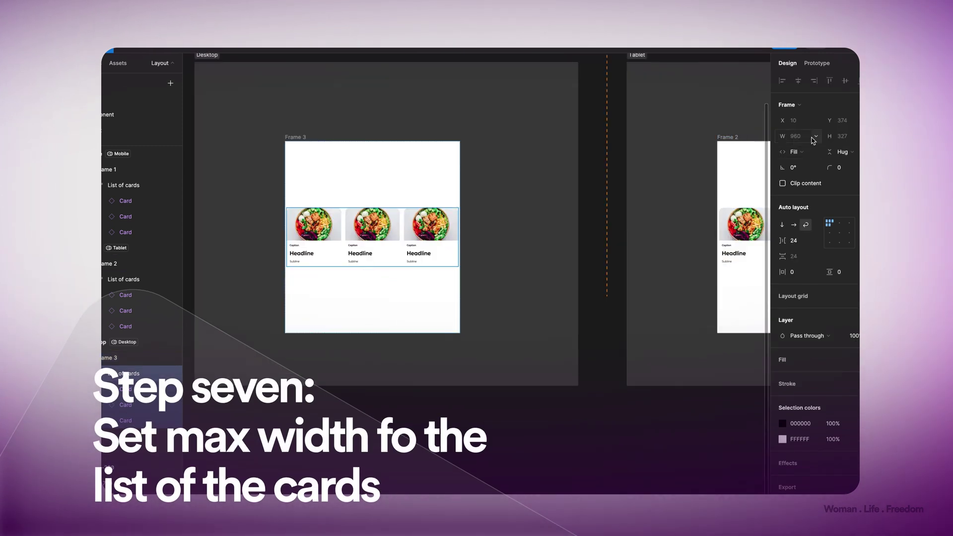
# Bind the List of cards' maximum width to a new list-max-width variable.
pyautogui.click(815, 137)
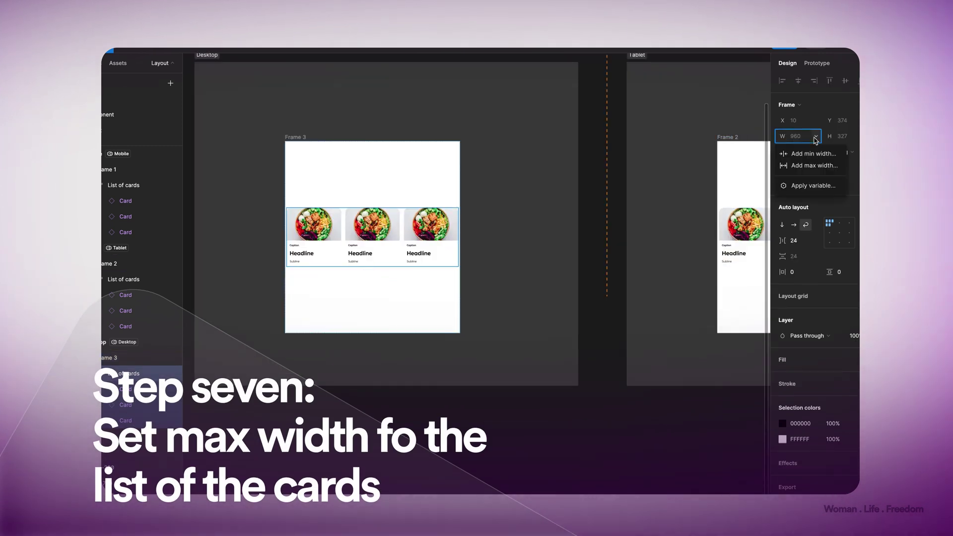
pyautogui.click(811, 166)
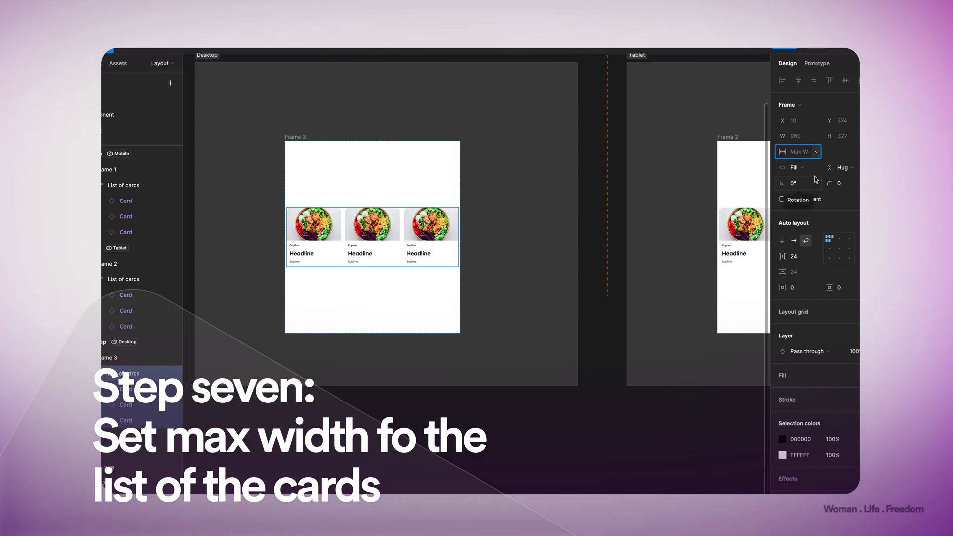
pyautogui.click(817, 153)
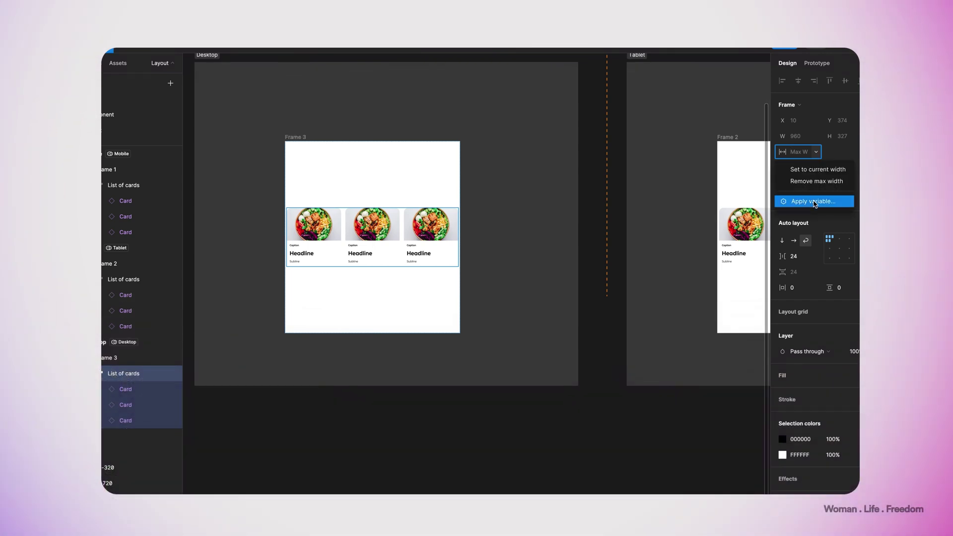
pyautogui.click(815, 204)
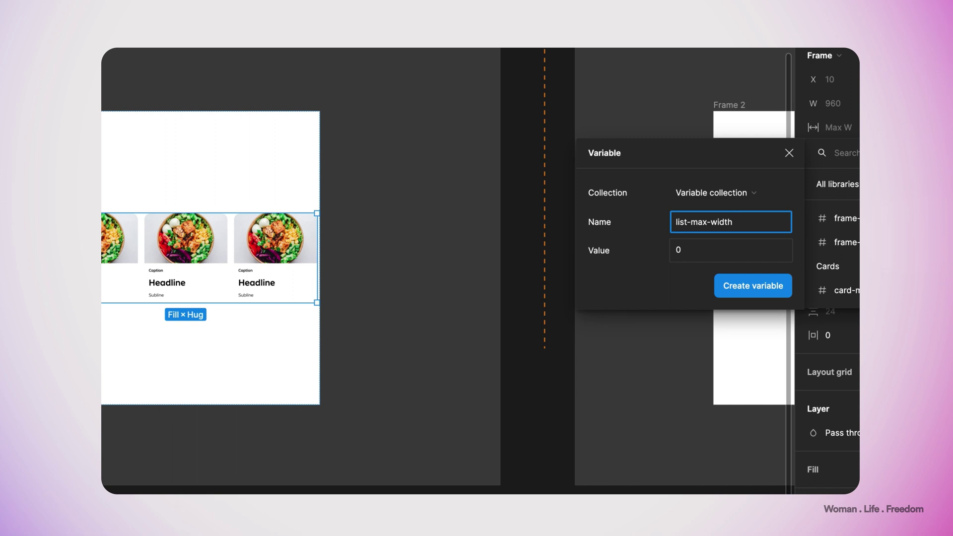
pyautogui.click(747, 251)
pyautogui.write('9')
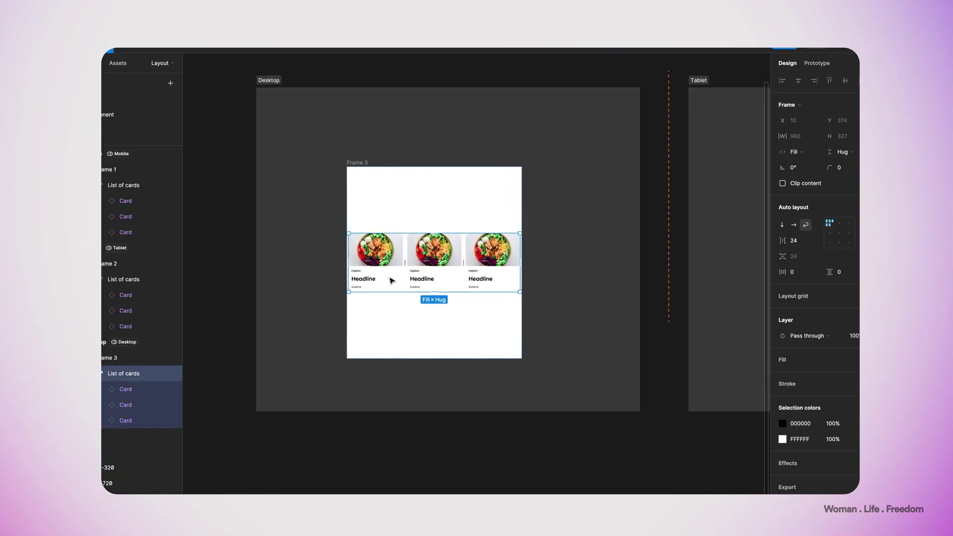
# Centre the cards horizontally in Frame 3 and resize the frame to check the centred list.
pyautogui.click(361, 166)
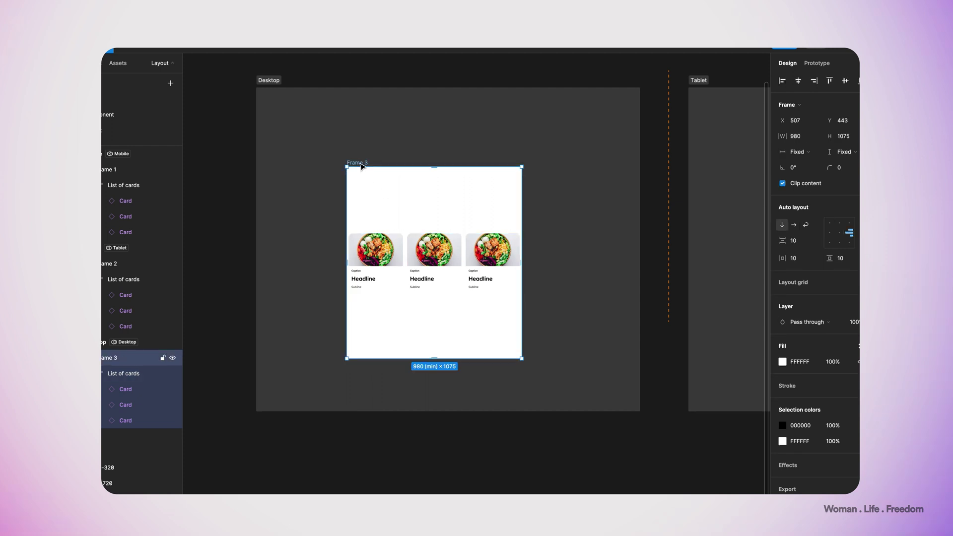
pyautogui.moveTo(523, 188); pyautogui.dragTo(586, 185)
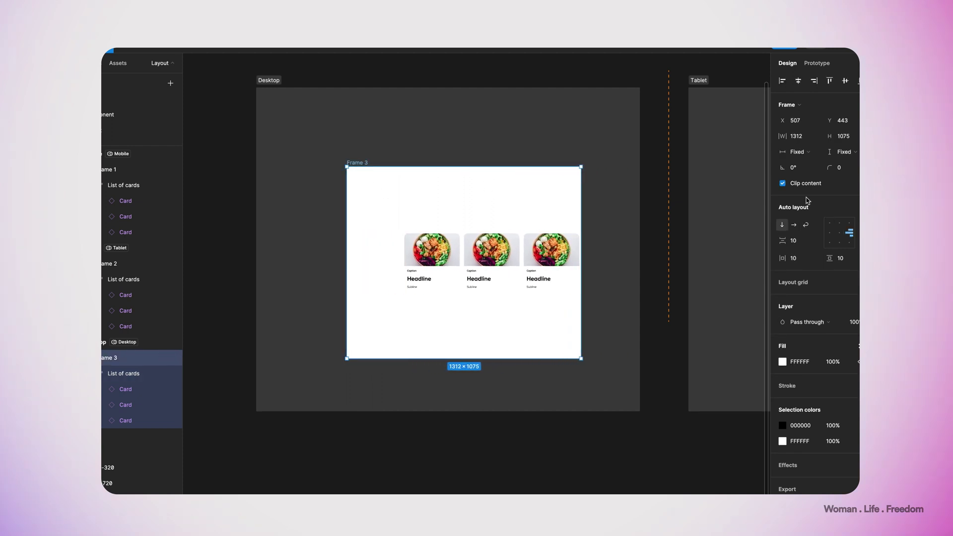
pyautogui.click(841, 236)
pyautogui.moveTo(581, 221); pyautogui.dragTo(693, 226)
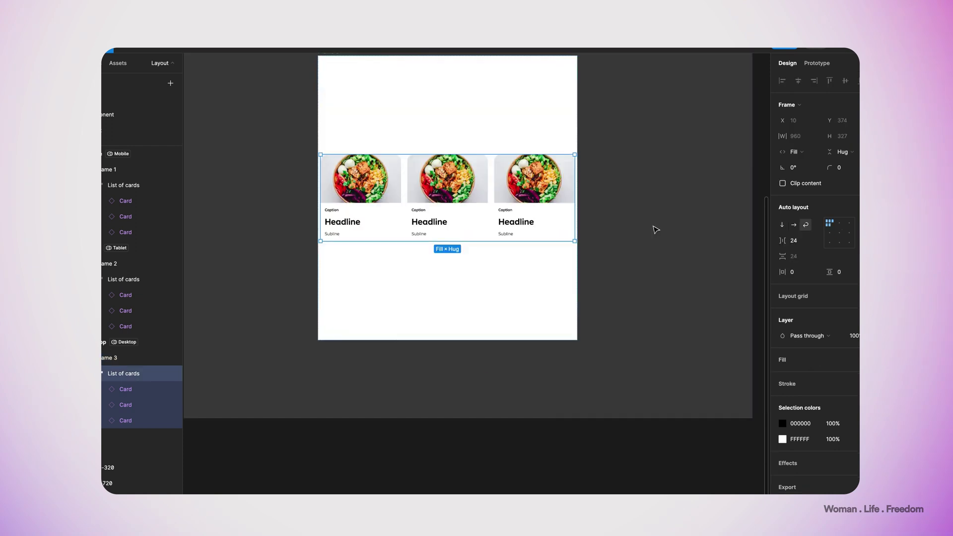
pyautogui.click(815, 241)
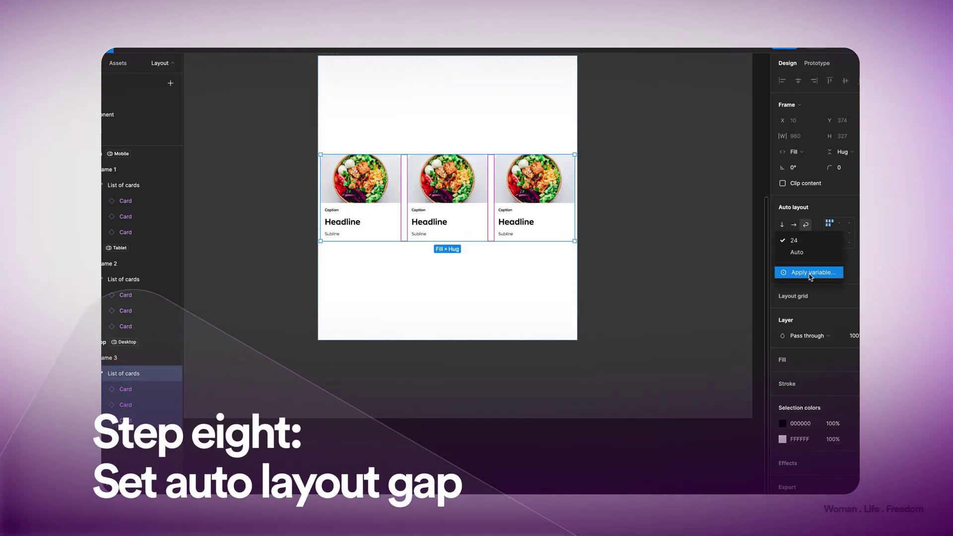
# Create a list-gap variable for the card list's gap: 16 Mobile, 24 Tablet, 48 Desktop.
pyautogui.click(811, 273)
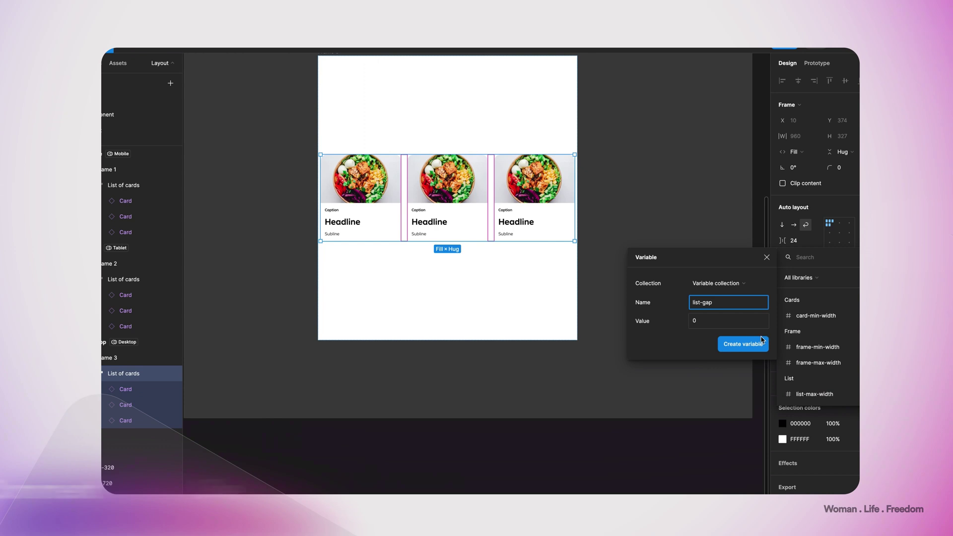
pyautogui.click(756, 344)
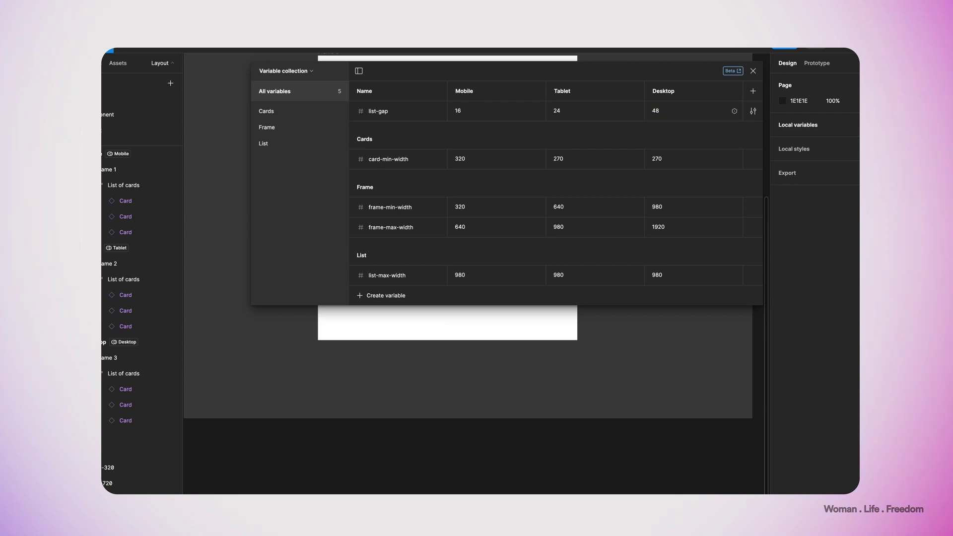
pyautogui.click(753, 70)
pyautogui.scroll(-3, 543, 278)
pyautogui.hscroll(5, 541, 281)
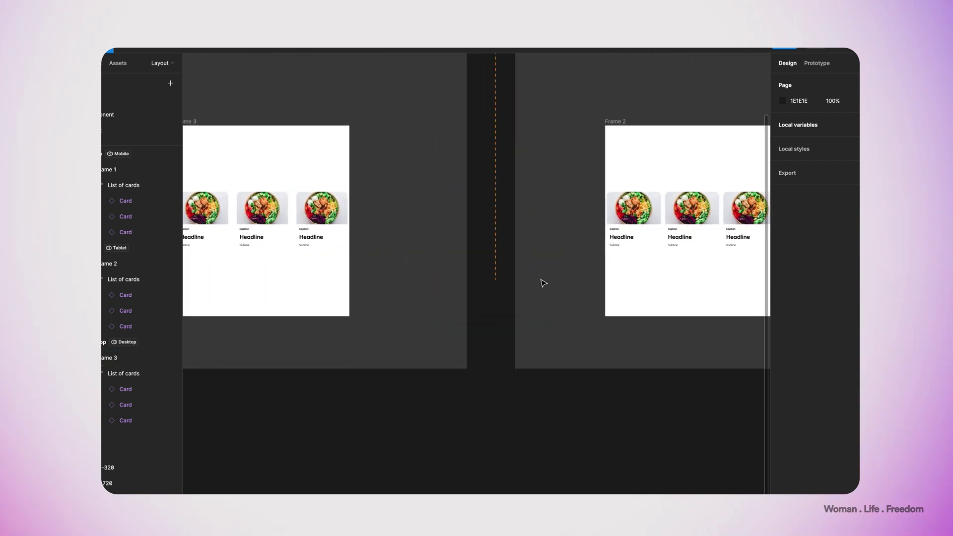
pyautogui.hscroll(10, 543, 282)
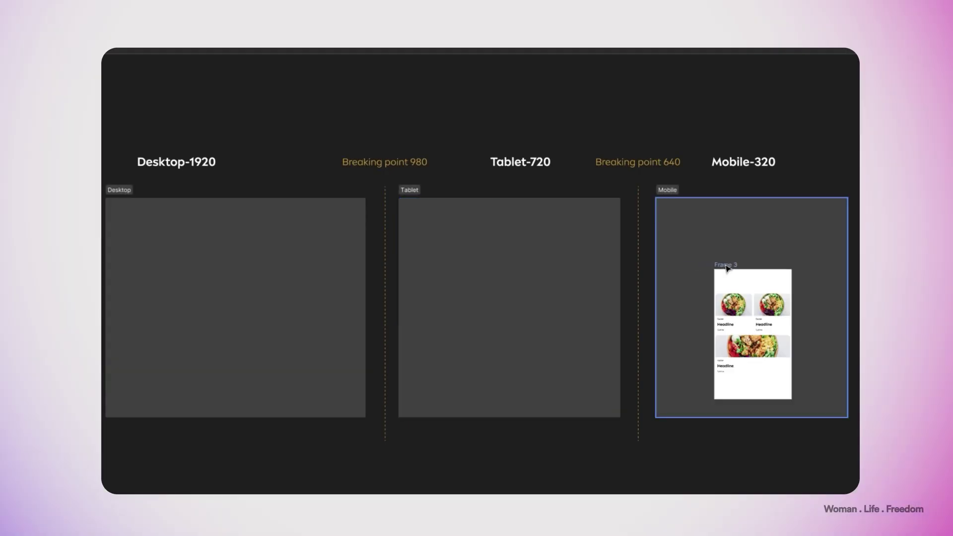
# Drag Frame 3 between breakpoint sections and resize it, watching cards reflow into columns.
pyautogui.moveTo(726, 269); pyautogui.dragTo(179, 244)
pyautogui.moveTo(289, 269); pyautogui.dragTo(312, 270)
pyautogui.moveTo(180, 244); pyautogui.dragTo(469, 253)
pyautogui.moveTo(629, 287); pyautogui.dragTo(597, 275)
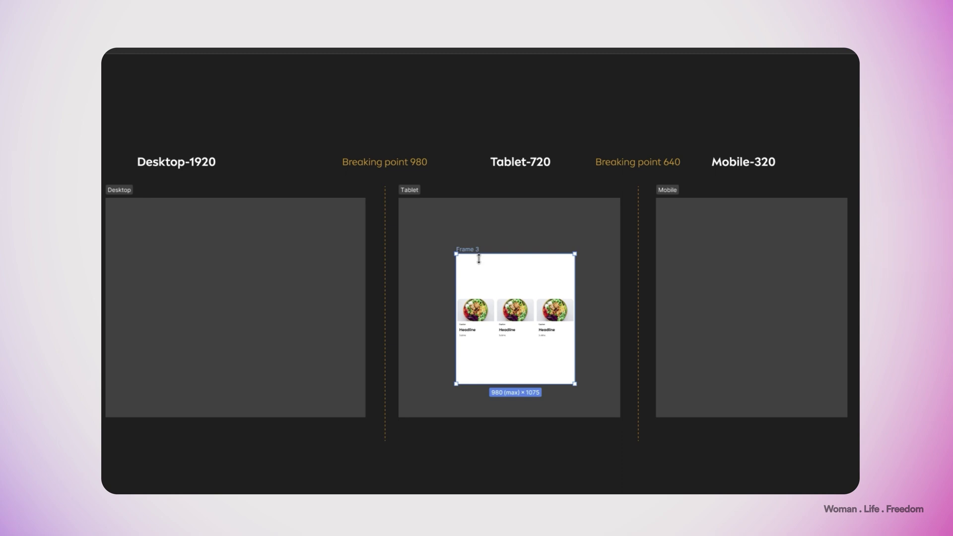